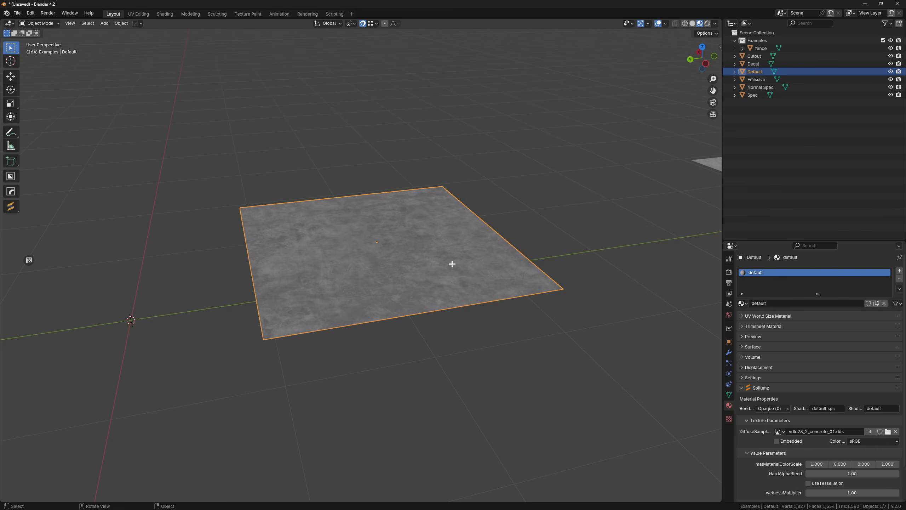
# - Filter the Sollumz shader list by "default" and highlight the DEFAULT shader
pyautogui.moveTo(452, 264); pyautogui.dragTo(518, 250, button='middle')
pyautogui.press('n')
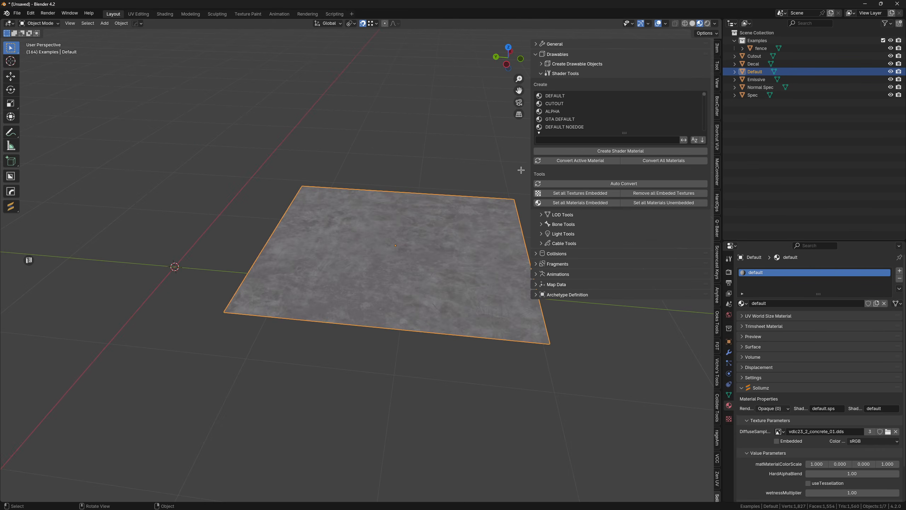
pyautogui.click(574, 139)
pyautogui.click(606, 103)
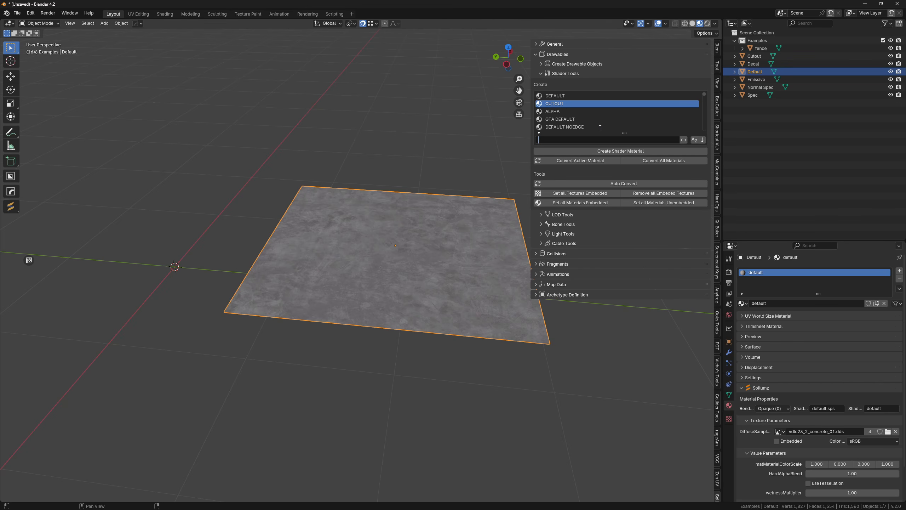
pyautogui.write('default')
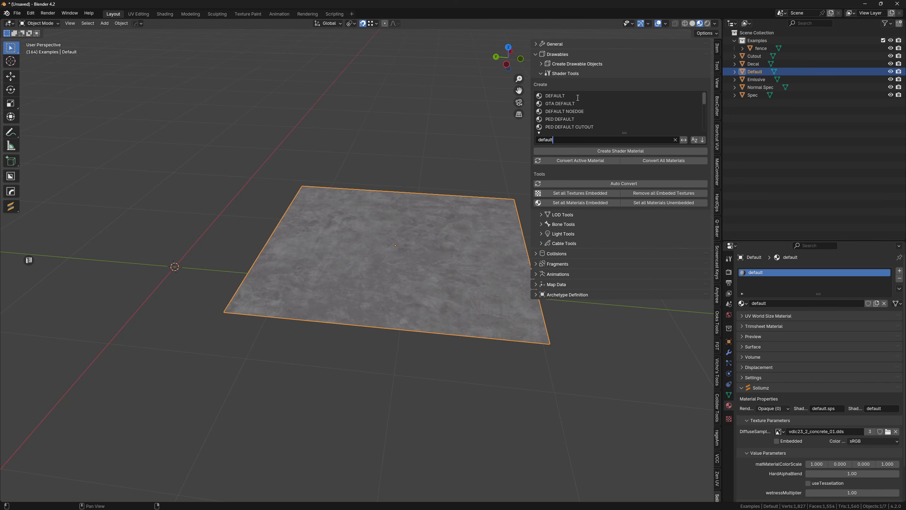
pyautogui.click(578, 97)
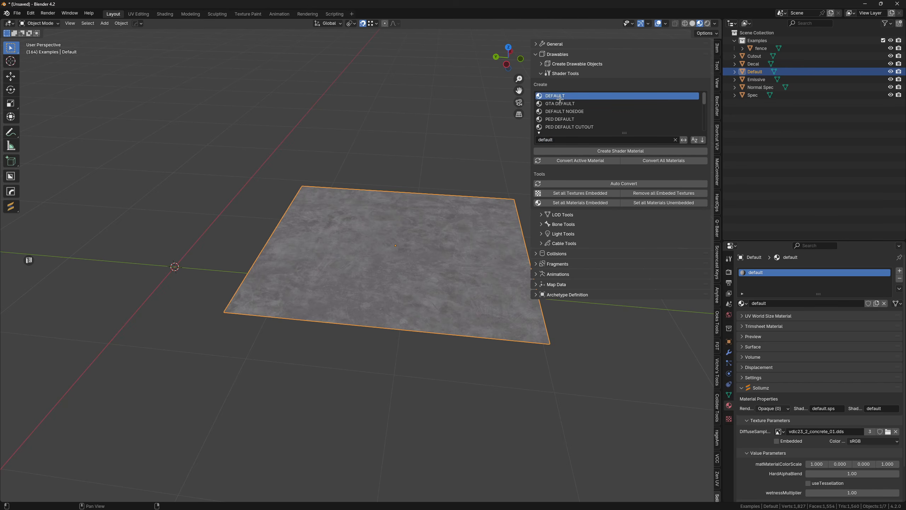
pyautogui.press('n')
# - Examine the Default plane's concrete texture up close and from several angles
pyautogui.scroll(4, 465, 225)
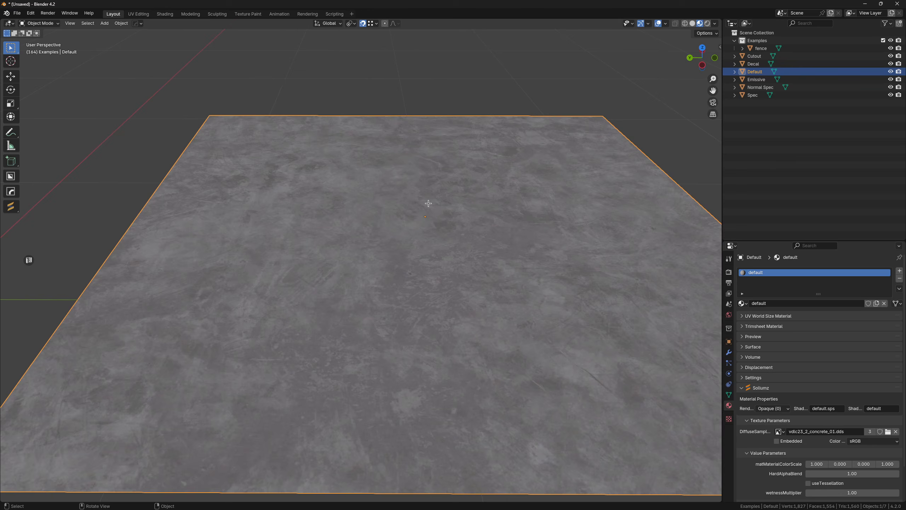
pyautogui.moveTo(428, 203); pyautogui.dragTo(397, 223, button='middle')
pyautogui.scroll(-3, 445, 208)
pyautogui.moveTo(463, 219)
pyautogui.mouseDown(button='middle')
pyautogui.moveTo(401, 214)
pyautogui.moveTo(463, 226)
pyautogui.mouseUp(button='middle')
pyautogui.scroll(-3, 445, 215)
pyautogui.keyDown('shift'); pyautogui.moveTo(464, 226); pyautogui.dragTo(382, 229, button='middle'); pyautogui.keyUp('shift')
pyautogui.scroll(-1, 396, 227)
pyautogui.scroll(-2, 396, 227)
# - Select the Spec plane and examine how its concrete surface reflects light from different angles and distances
pyautogui.keyDown('shift'); pyautogui.moveTo(542, 228); pyautogui.dragTo(343, 215, button='middle'); pyautogui.keyUp('shift')
pyautogui.keyDown('shift'); pyautogui.moveTo(514, 235); pyautogui.dragTo(496, 219, button='middle'); pyautogui.keyUp('shift')
pyautogui.click(384, 239)
pyautogui.scroll(4, 382, 239)
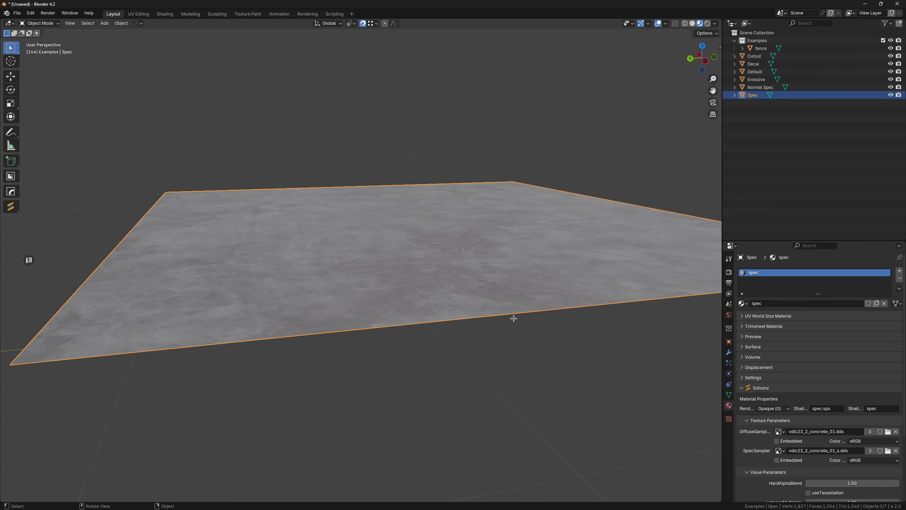
pyautogui.moveTo(554, 314); pyautogui.dragTo(512, 311, button='middle')
pyautogui.scroll(-4, 492, 306)
pyautogui.moveTo(485, 283); pyautogui.dragTo(460, 295, button='middle')
pyautogui.scroll(7, 436, 268)
pyautogui.scroll(-4, 403, 243)
pyautogui.scroll(-3, 351, 211)
pyautogui.moveTo(351, 212); pyautogui.dragTo(469, 241, button='middle')
pyautogui.keyDown('shift'); pyautogui.moveTo(359, 239); pyautogui.dragTo(432, 251, button='middle'); pyautogui.keyUp('shift')
pyautogui.scroll(-3, 432, 238)
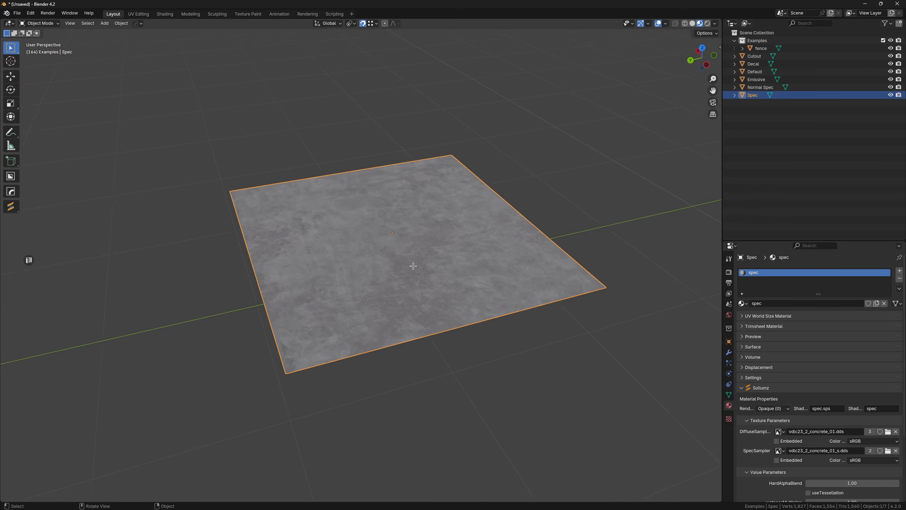
pyautogui.scroll(4, 414, 250)
pyautogui.moveTo(413, 239); pyautogui.dragTo(337, 221, button='middle')
pyautogui.scroll(-5, 321, 213)
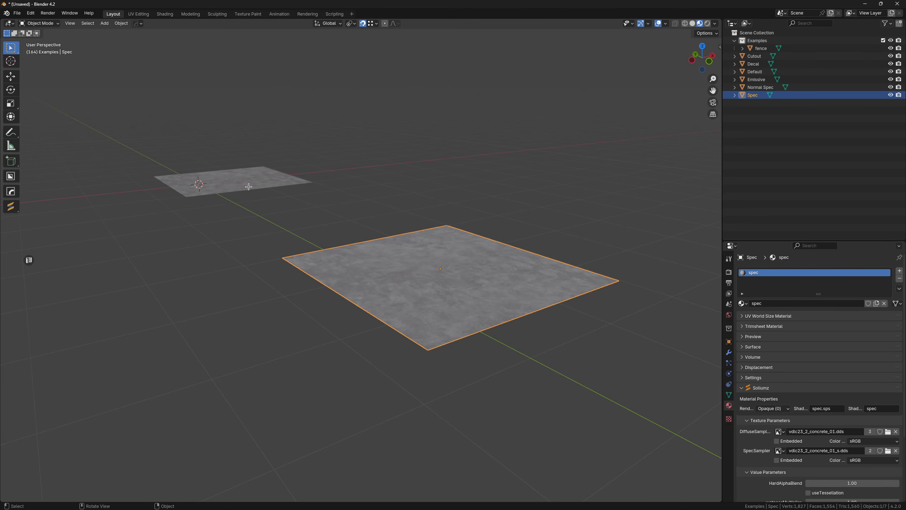
pyautogui.scroll(2, 367, 252)
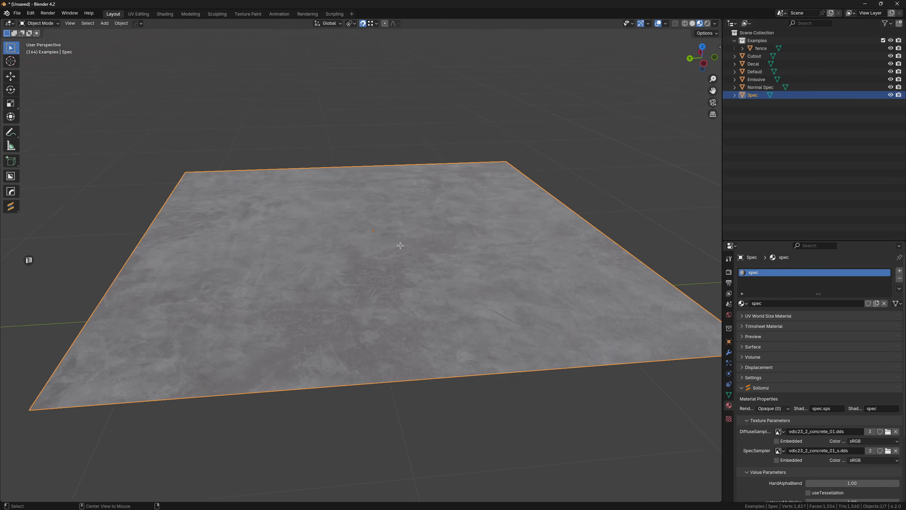
pyautogui.scroll(5, 397, 264)
pyautogui.scroll(-11, 382, 267)
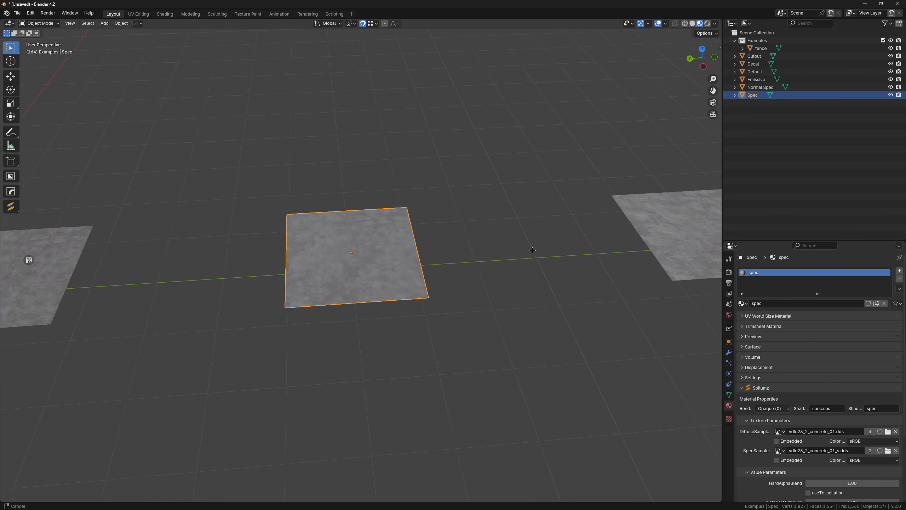
# - Examine the surface relief of the neighbouring Normal Spec concrete plane from near and far
pyautogui.moveTo(532, 251); pyautogui.dragTo(522, 251, button='middle')
pyautogui.keyDown('shift'); pyautogui.moveTo(523, 251); pyautogui.dragTo(331, 247, button='middle'); pyautogui.keyUp('shift')
pyautogui.scroll(2, 410, 247)
pyautogui.keyDown('alt'); pyautogui.middleClick(410, 247); pyautogui.keyUp('alt')
pyautogui.scroll(5, 408, 252)
pyautogui.moveTo(407, 254); pyautogui.dragTo(428, 298, button='middle')
pyautogui.scroll(-5, 346, 263)
pyautogui.scroll(4, 333, 247)
pyautogui.scroll(-5, 380, 271)
pyautogui.scroll(3, 428, 297)
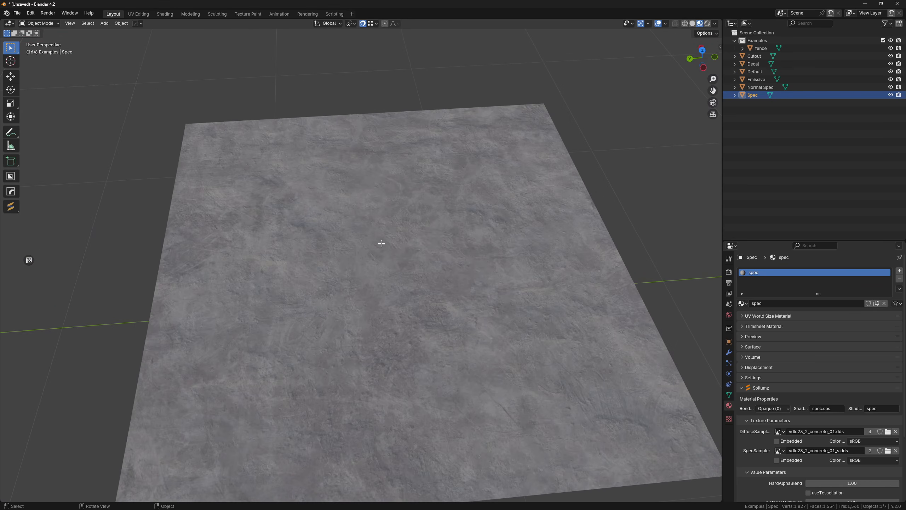
pyautogui.scroll(-8, 437, 265)
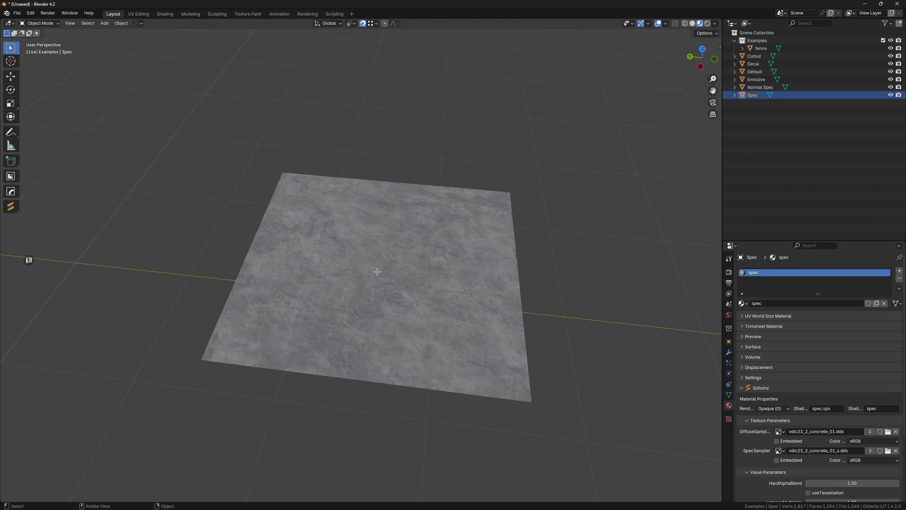
# - Select the Decal plane with the dirt overlay and examine its soft transparent edges
pyautogui.keyDown('shift'); pyautogui.moveTo(236, 287); pyautogui.dragTo(507, 266, button='middle'); pyautogui.keyUp('shift')
pyautogui.keyDown('shift'); pyautogui.moveTo(289, 284); pyautogui.dragTo(569, 190, button='middle'); pyautogui.keyUp('shift')
pyautogui.keyDown('shift'); pyautogui.moveTo(346, 245); pyautogui.dragTo(402, 188, button='middle'); pyautogui.keyUp('shift')
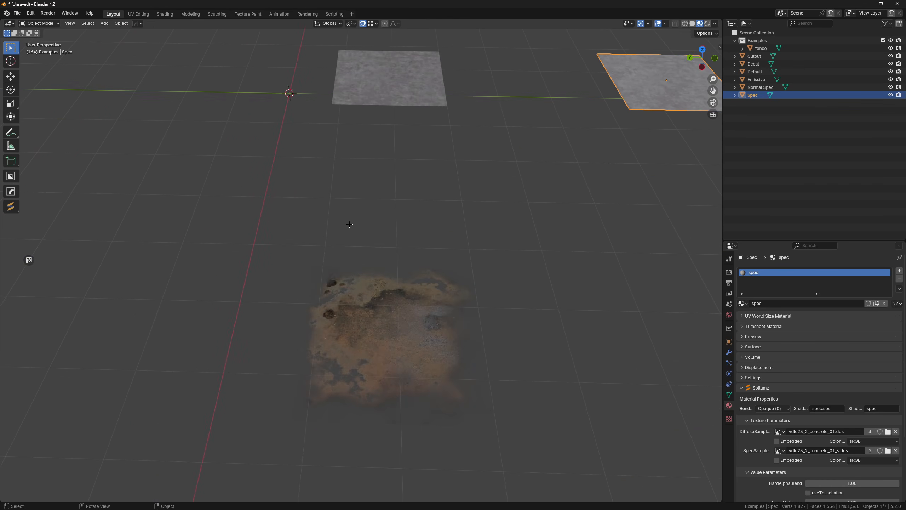
pyautogui.click(407, 296)
pyautogui.keyDown('shift'); pyautogui.moveTo(414, 297); pyautogui.dragTo(394, 217, button='middle'); pyautogui.keyUp('shift')
pyautogui.scroll(3, 398, 228)
pyautogui.moveTo(404, 262); pyautogui.dragTo(378, 213, button='middle')
pyautogui.scroll(3, 400, 247)
pyautogui.scroll(-5, 370, 210)
pyautogui.scroll(4, 378, 247)
# - Filter the Sollumz shader list by "decal_n" to look for decal shader variants
pyautogui.press('n')
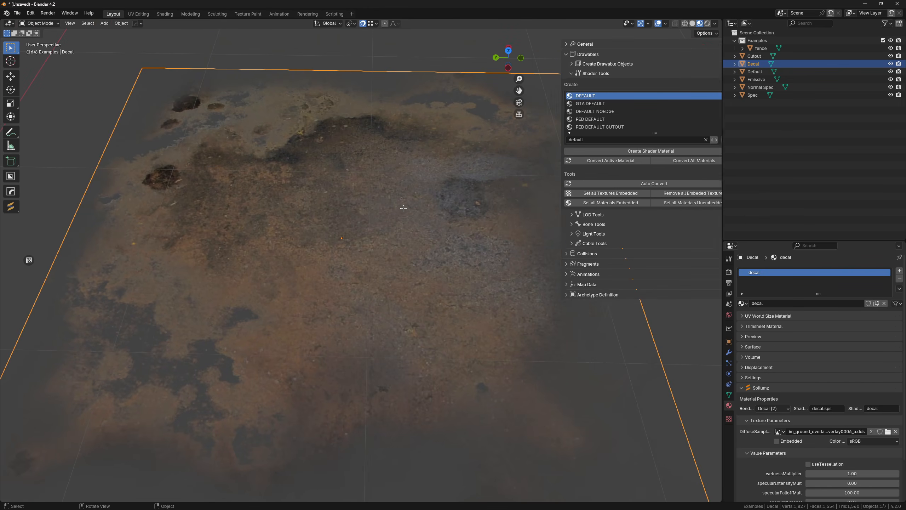
pyautogui.click(578, 139)
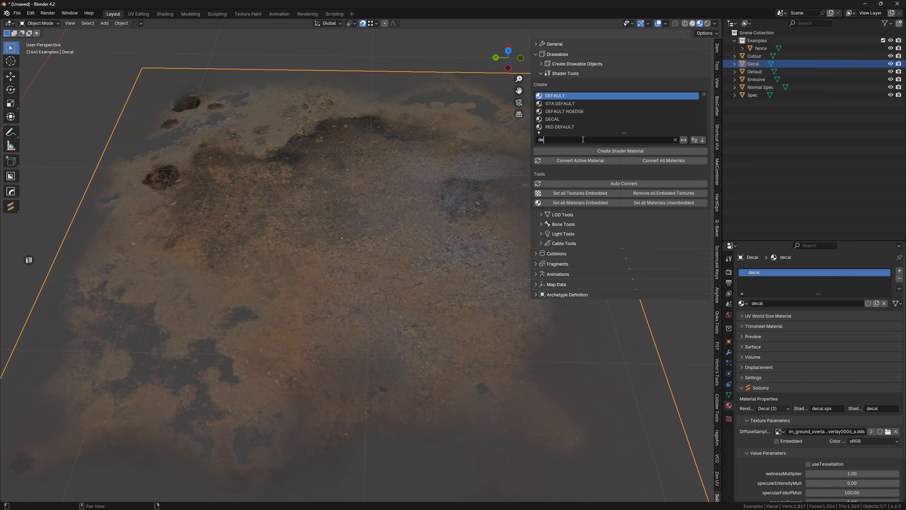
pyautogui.write('cal_n')
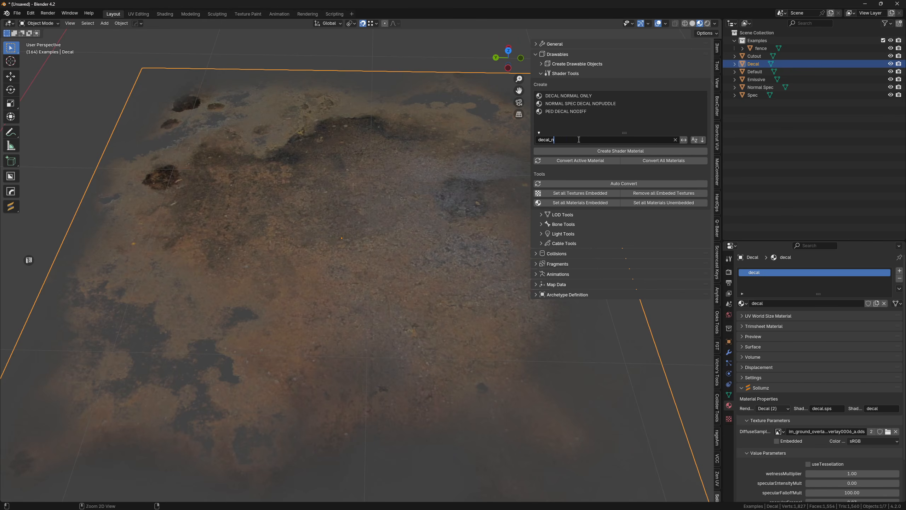
# - Filter the shader list by "normal_spec" and browse the matching shaders
pyautogui.hotkey('ctrl', 'BackSpace')
pyautogui.write('normal_spec')
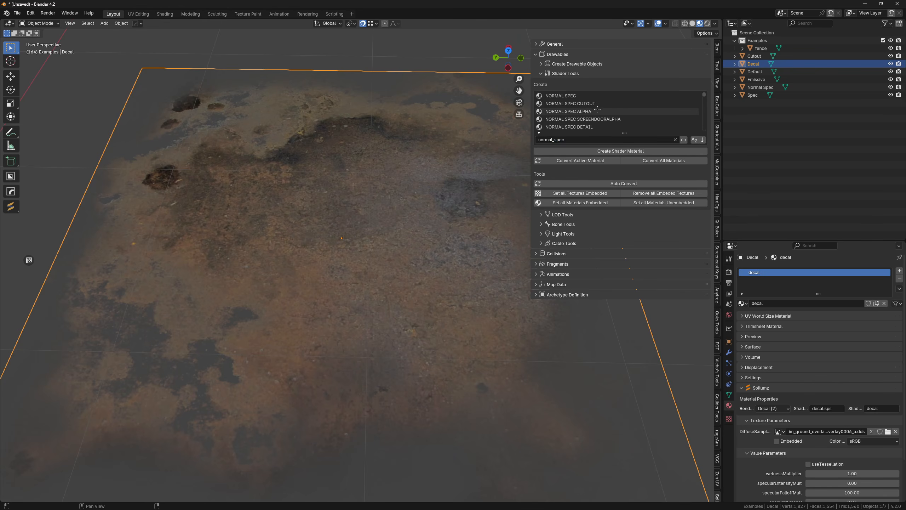
pyautogui.scroll(-3, 598, 109)
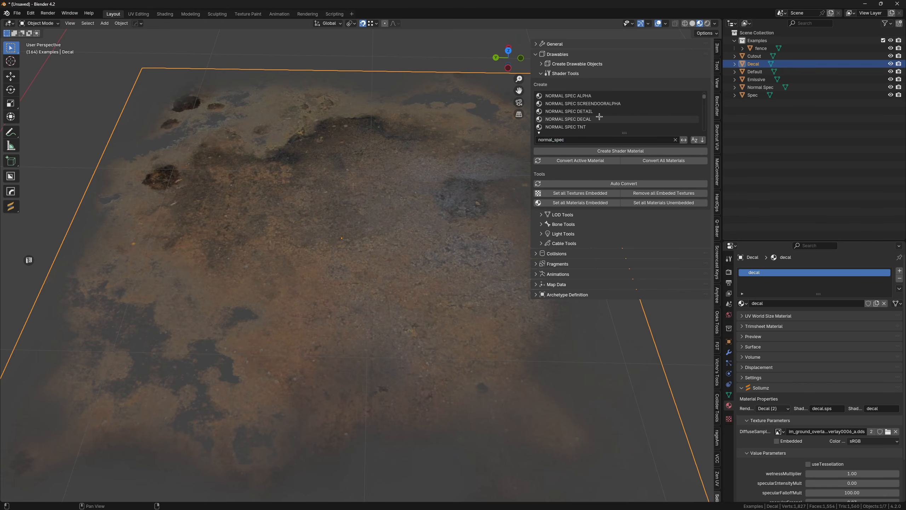
# - Search the shader list for "spec_" variants, clear the filter and hide the shader tools
pyautogui.click(585, 139)
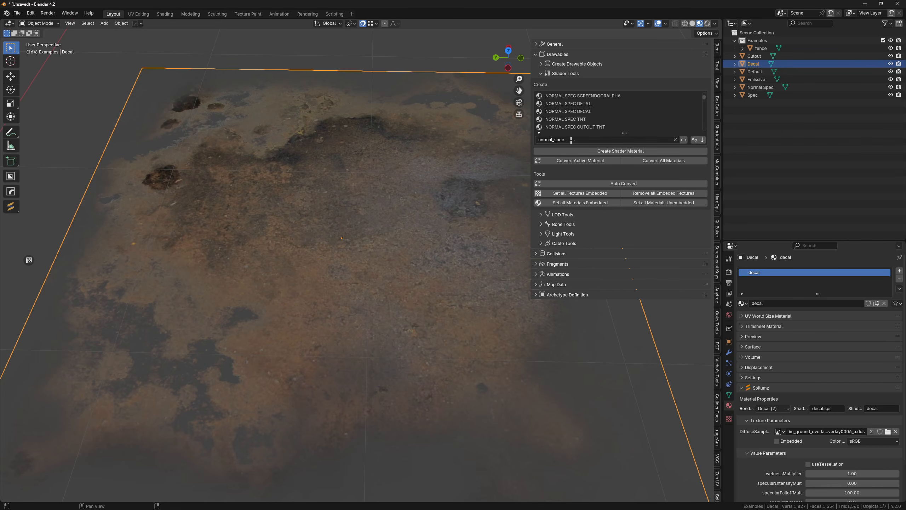
pyautogui.press('BackSpace')
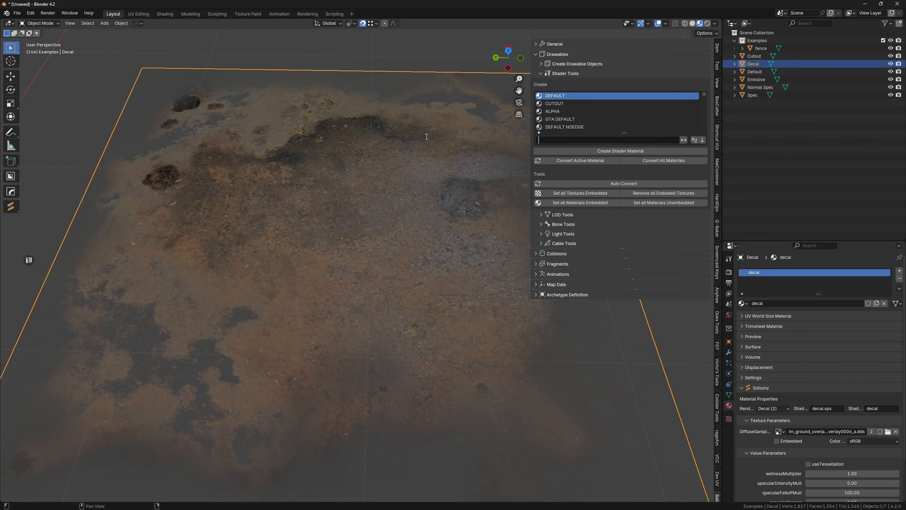
pyautogui.write('spec_')
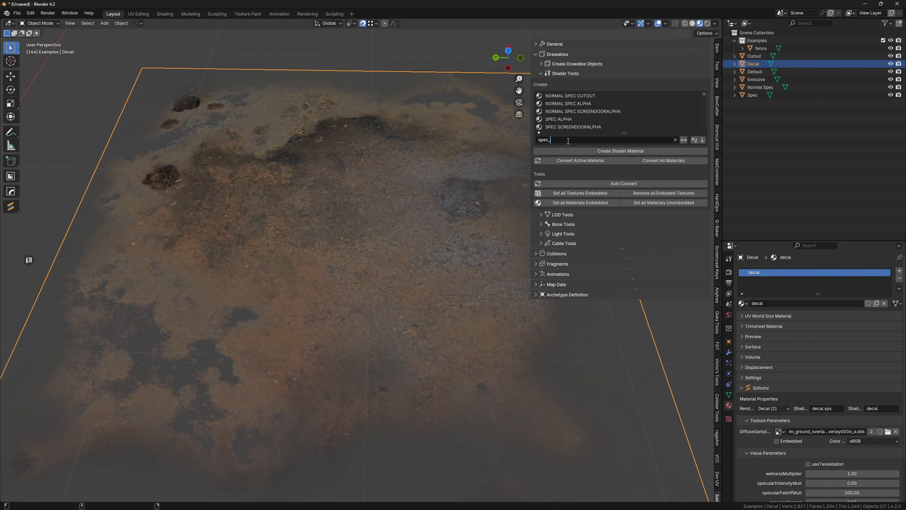
pyautogui.scroll(-4, 567, 113)
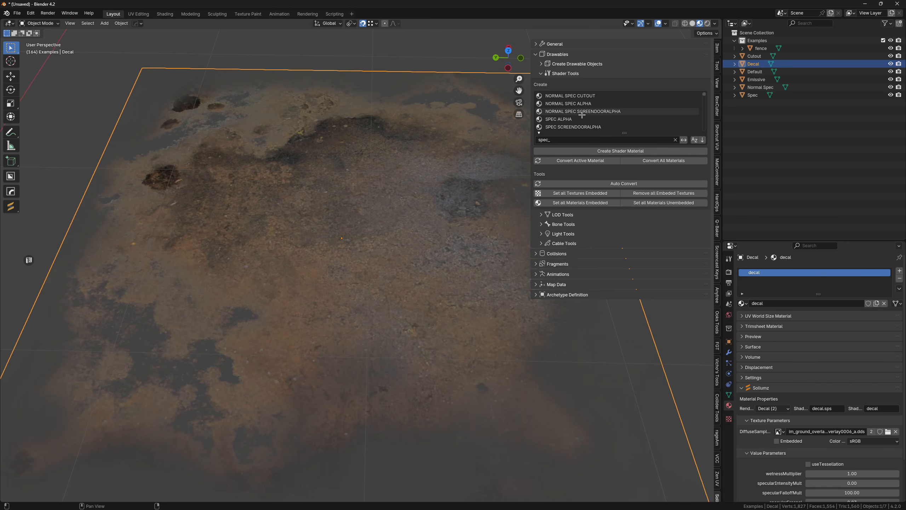
pyautogui.click(572, 140)
pyautogui.press('BackSpace')
pyautogui.press('Return')
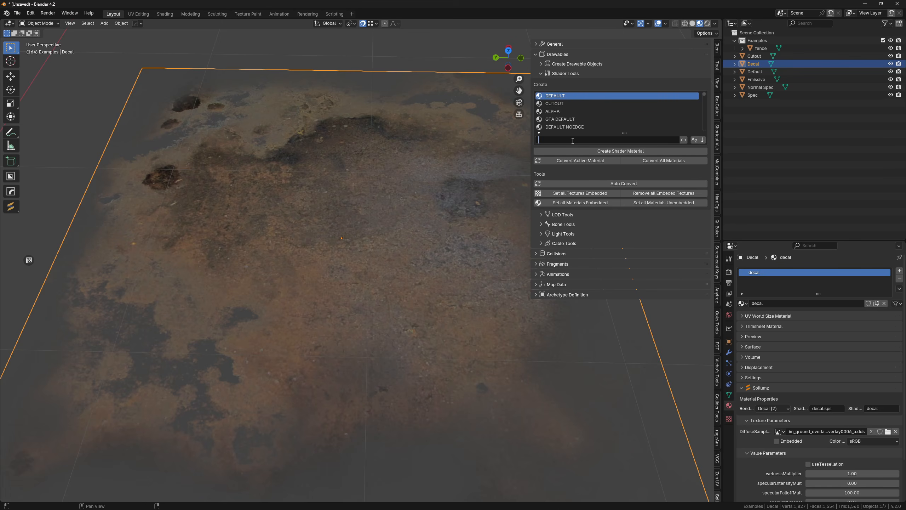
pyautogui.press('n')
# - Select the Cutout plane and examine its hard-edged transparency in Solid shading
pyautogui.scroll(-4, 407, 154)
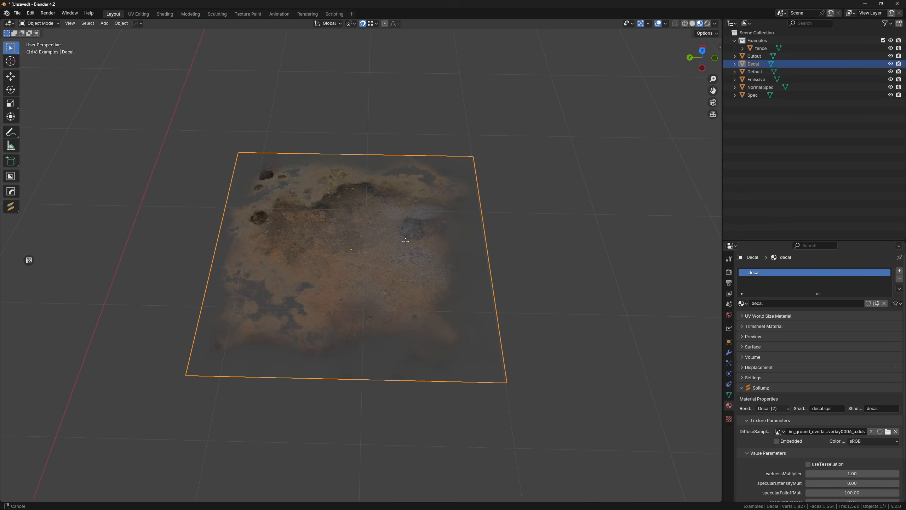
pyautogui.moveTo(406, 242)
pyautogui.mouseDown(button='middle')
pyautogui.moveTo(435, 223)
pyautogui.moveTo(273, 210)
pyautogui.moveTo(409, 255)
pyautogui.moveTo(398, 262)
pyautogui.moveTo(420, 253)
pyautogui.moveTo(421, 282)
pyautogui.mouseUp(button='middle')
pyautogui.scroll(5, 422, 282)
pyautogui.click(407, 284)
pyautogui.press('z')
pyautogui.click(504, 282)
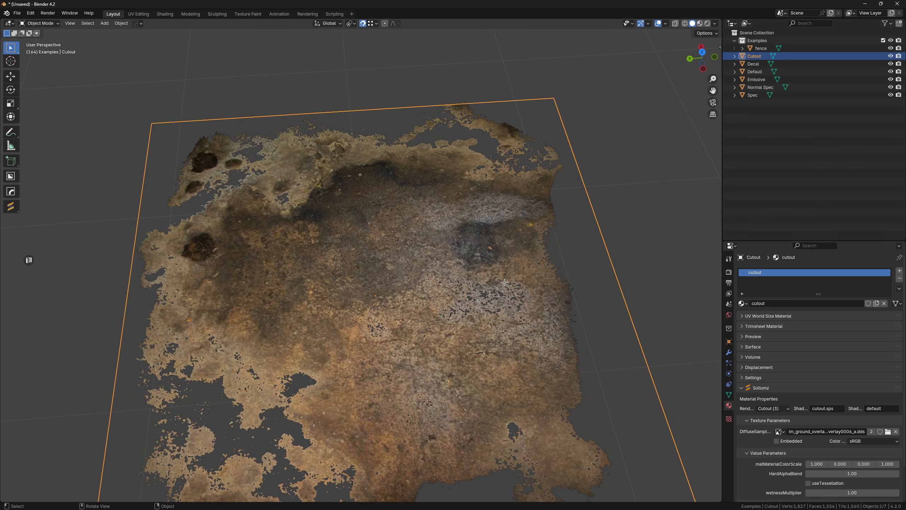
pyautogui.scroll(-2, 399, 246)
pyautogui.moveTo(399, 245); pyautogui.dragTo(368, 282, button='middle')
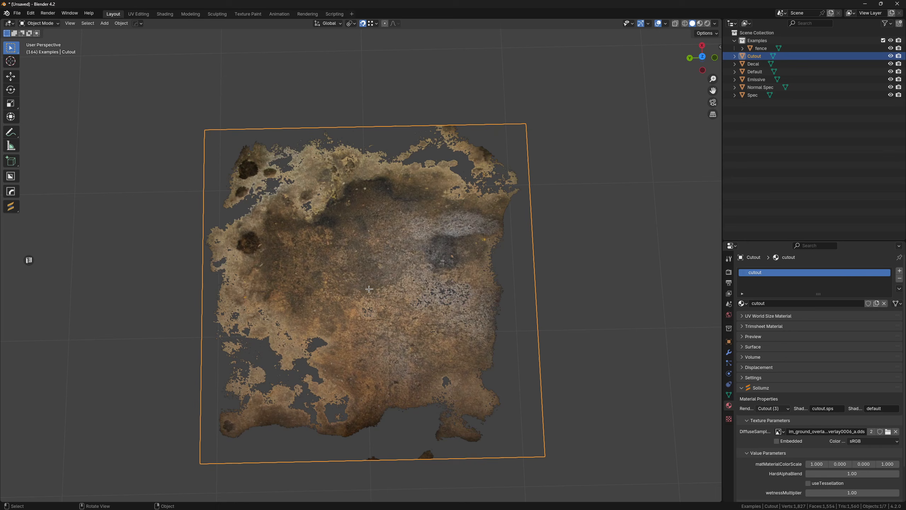
# - Return to Material Preview shading, select the chain-link fence and inspect its mesh in Edit Mode
pyautogui.press('z')
pyautogui.moveTo(439, 265)
pyautogui.mouseDown(button='middle')
pyautogui.moveTo(300, 245)
pyautogui.moveTo(279, 168)
pyautogui.moveTo(413, 87)
pyautogui.moveTo(346, 124)
pyautogui.moveTo(410, 145)
pyautogui.moveTo(344, 166)
pyautogui.mouseUp(button='middle')
pyautogui.scroll(5, 347, 124)
pyautogui.scroll(4, 364, 144)
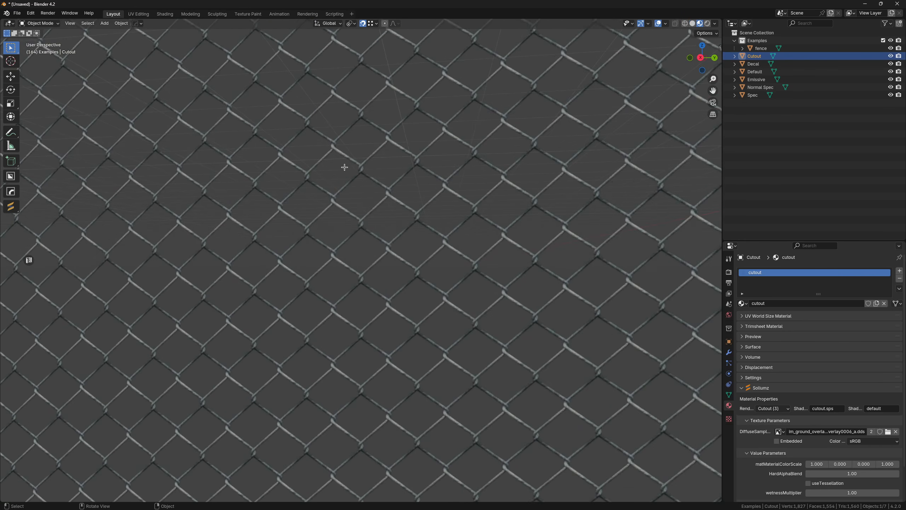
pyautogui.scroll(3, 338, 200)
pyautogui.click(338, 200)
pyautogui.press('Tab')
pyautogui.click(400, 214)
pyautogui.press('Tab')
pyautogui.moveTo(401, 214); pyautogui.dragTo(422, 244, button='middle')
pyautogui.scroll(-7, 439, 202)
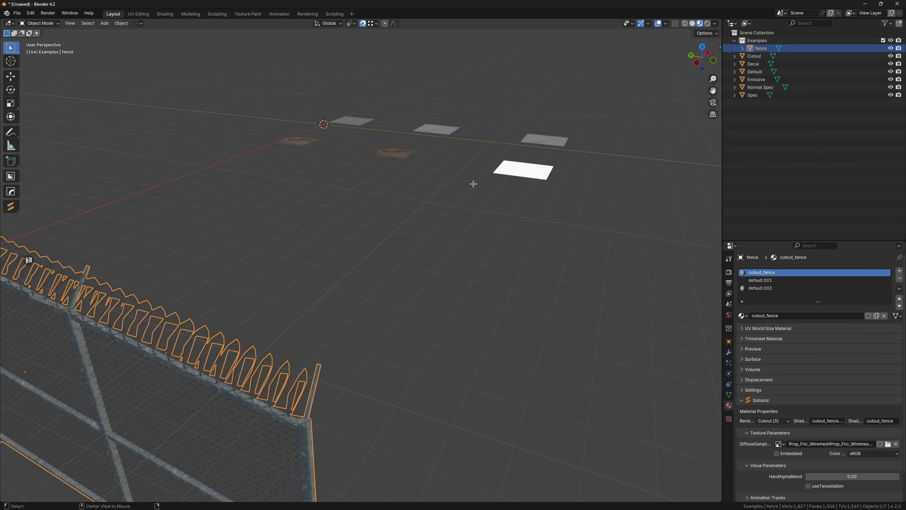
# - Select the white Emissive plane and examine it from several angles in Material Preview shading
pyautogui.keyDown('alt'); pyautogui.middleClick(515, 176); pyautogui.keyUp('alt')
pyautogui.moveTo(483, 200)
pyautogui.mouseDown(button='middle')
pyautogui.moveTo(478, 224)
pyautogui.moveTo(416, 197)
pyautogui.mouseUp(button='middle')
pyautogui.scroll(5, 477, 224)
pyautogui.click(427, 218)
pyautogui.keyDown('shift'); pyautogui.moveTo(417, 197); pyautogui.dragTo(346, 209, button='middle'); pyautogui.keyUp('shift')
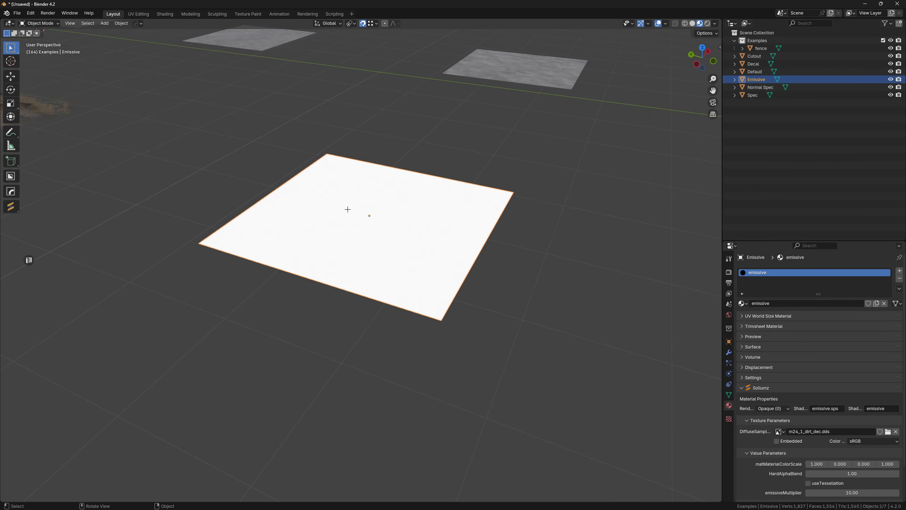
pyautogui.press('z')
pyautogui.press('z')
pyautogui.click(486, 282)
pyautogui.moveTo(487, 282)
pyautogui.mouseDown(button='middle')
pyautogui.moveTo(403, 234)
pyautogui.moveTo(463, 232)
pyautogui.moveTo(419, 249)
pyautogui.mouseUp(button='middle')
pyautogui.scroll(1, 419, 249)
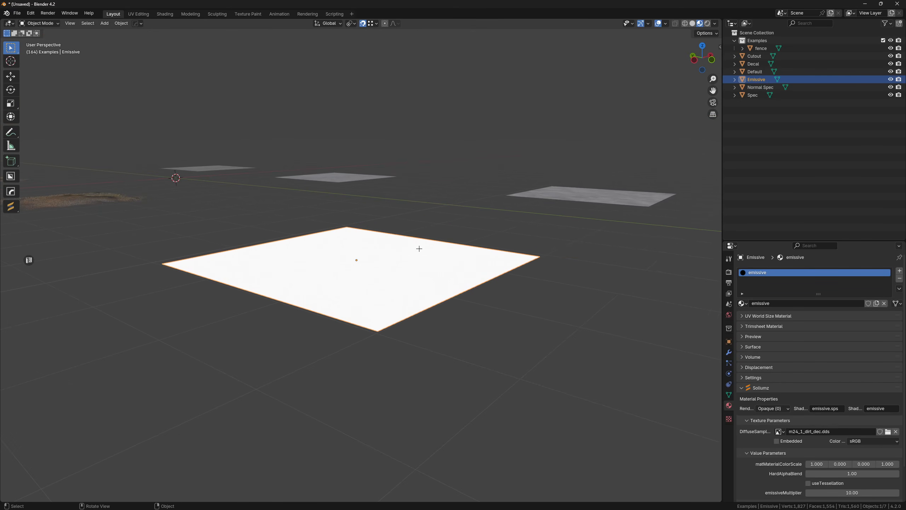
# - Filter the Sollumz shader list by "emissive" to look for emissive shader variants
pyautogui.press('n')
pyautogui.click(589, 139)
pyautogui.write('emissive')
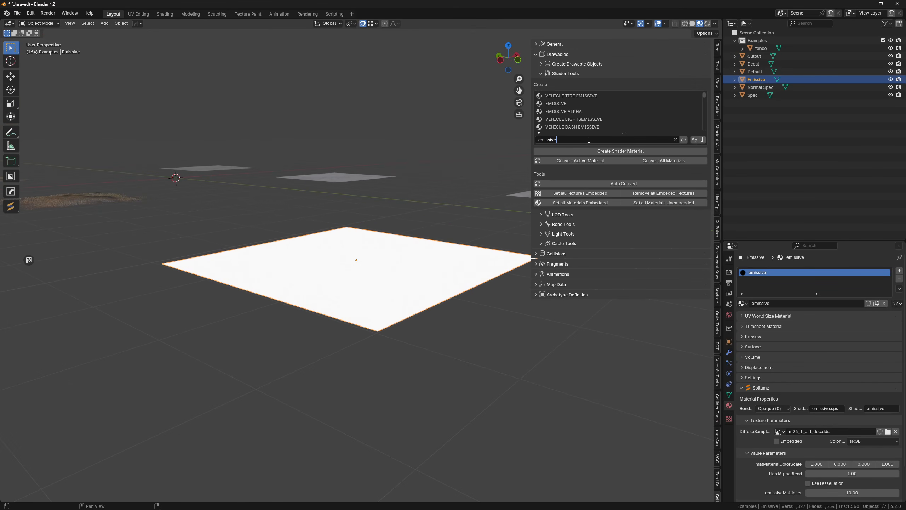
pyautogui.write('n')
# - Compare the Emissive plane's appearance in Solid shading and in Material Preview
pyautogui.moveTo(552, 166)
pyautogui.mouseDown(button='middle')
pyautogui.moveTo(384, 269)
pyautogui.moveTo(434, 258)
pyautogui.moveTo(423, 255)
pyautogui.mouseUp(button='middle')
pyautogui.scroll(1, 422, 255)
pyautogui.press('z')
pyautogui.click(492, 264)
pyautogui.press('z')
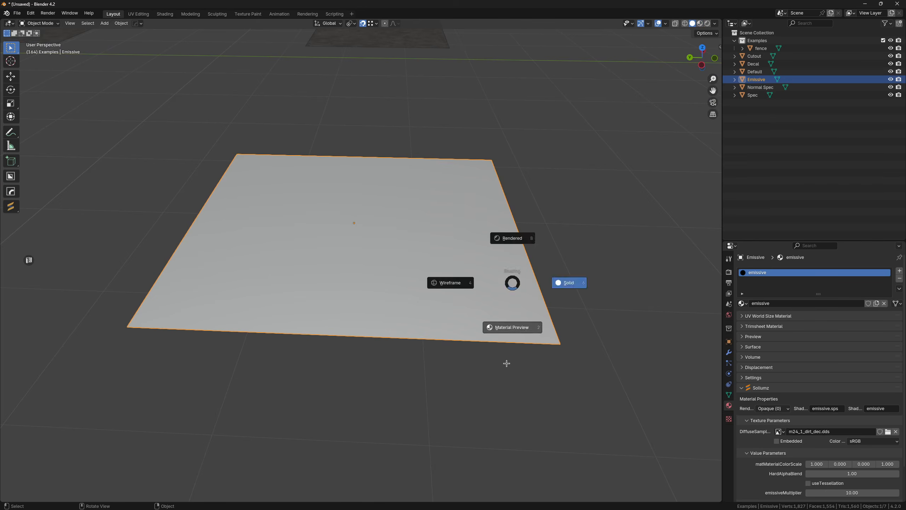
pyautogui.click(506, 365)
pyautogui.moveTo(485, 286); pyautogui.dragTo(424, 272, button='middle')
pyautogui.moveTo(523, 289); pyautogui.dragTo(350, 255, button='middle')
# - Set the emissive material's emissiveMultiplier to 10
pyautogui.scroll(-2, 784, 396)
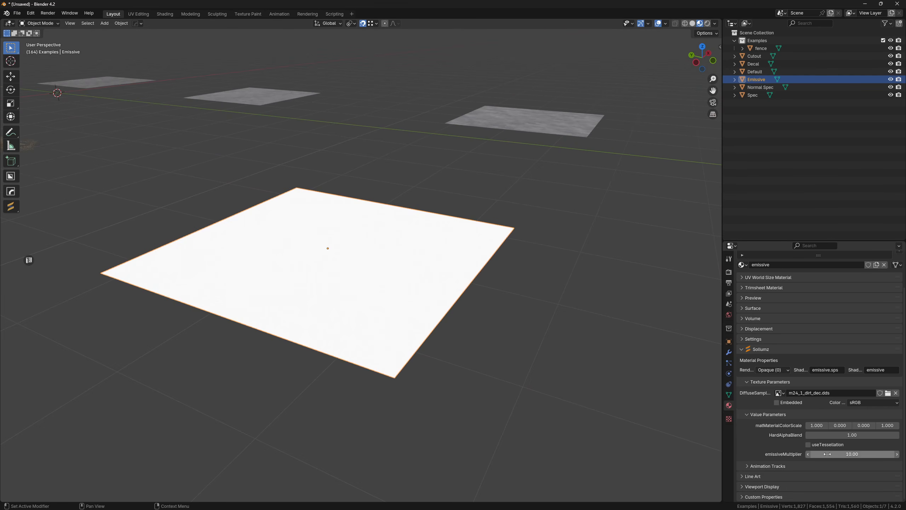
pyautogui.moveTo(837, 453)
pyautogui.mouseDown()
pyautogui.moveTo(813, 453)
pyautogui.moveTo(827, 453)
pyautogui.mouseUp()
pyautogui.click(838, 453)
pyautogui.write('10')
pyautogui.press('Return')
# - Switch the viewport shading mode to view the sample planes, and return to Material Preview
pyautogui.scroll(-3, 483, 400)
pyautogui.press('z')
pyautogui.click(457, 316)
pyautogui.moveTo(450, 306); pyautogui.dragTo(457, 309, button='middle')
pyautogui.scroll(3, 457, 309)
pyautogui.press('z')
pyautogui.click(494, 297)
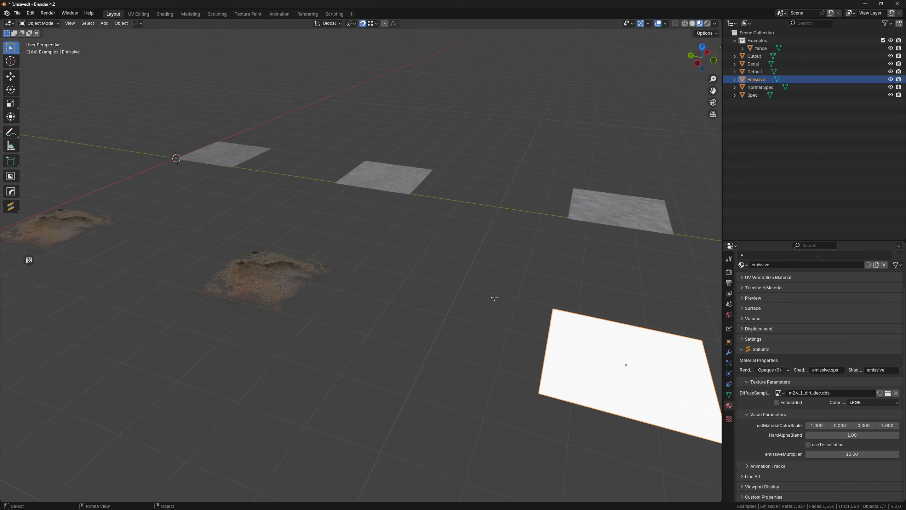
# - Select the Normal Spec plane and examine its surface and texture samplers
pyautogui.keyDown('alt'); pyautogui.middleClick(506, 243); pyautogui.keyUp('alt')
pyautogui.scroll(4, 560, 224)
pyautogui.click(567, 218)
pyautogui.keyDown('alt'); pyautogui.middleClick(567, 218); pyautogui.keyUp('alt')
pyautogui.scroll(5, 568, 218)
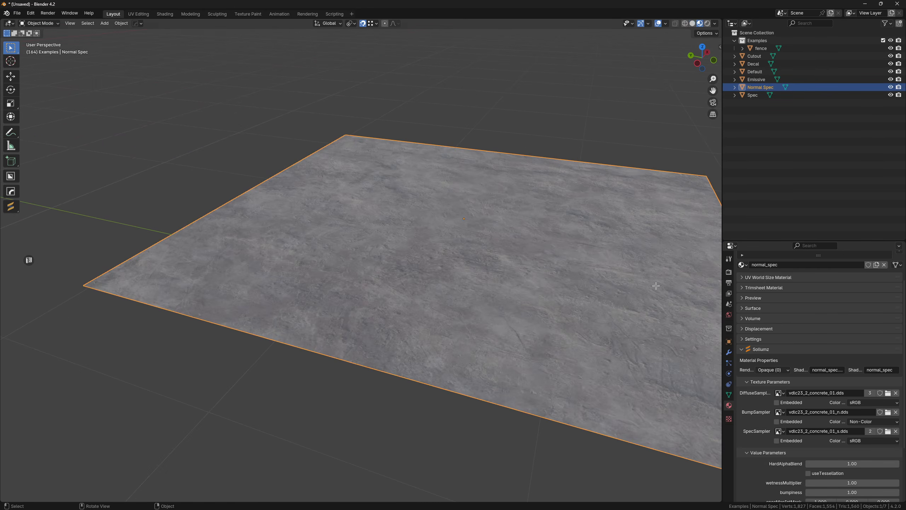
# - Try a bumpiness value of 10 on the Normal Spec plane's material
pyautogui.scroll(-5, 821, 421)
pyautogui.click(829, 413)
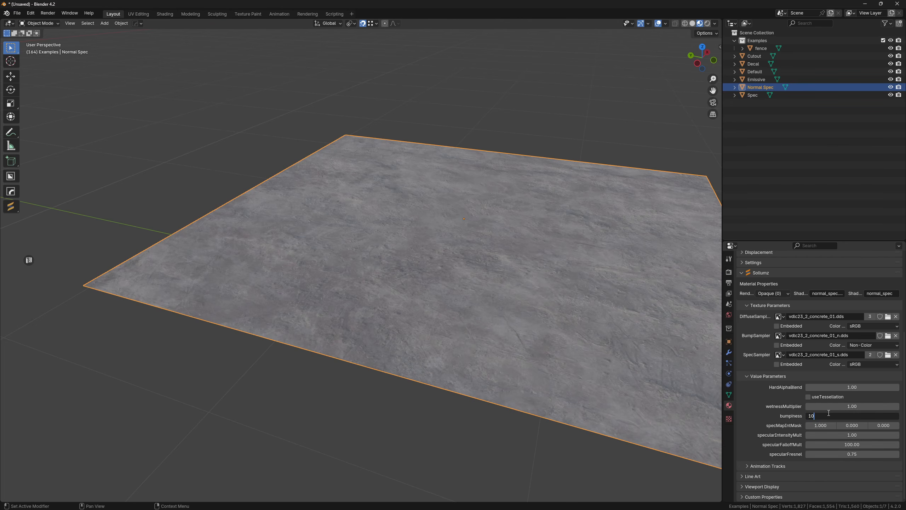
pyautogui.write('10')
pyautogui.press('Return')
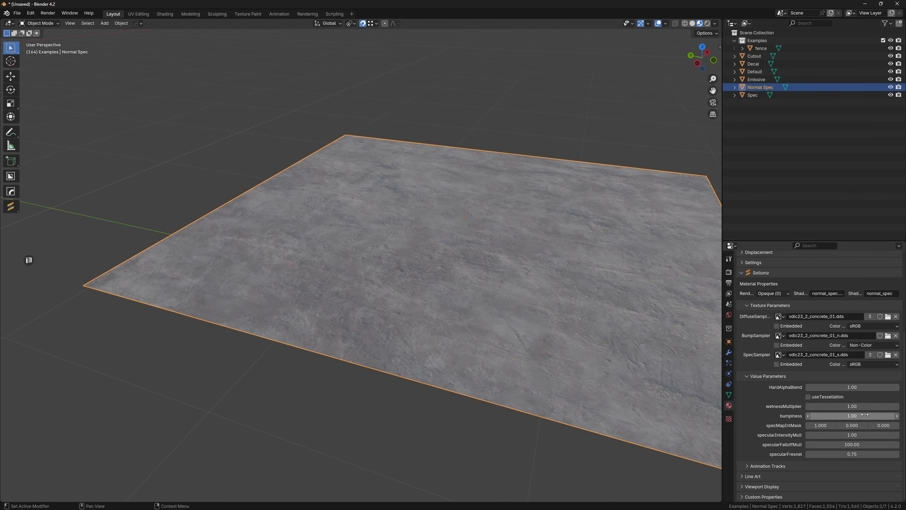
# - Select the Spec plane and set its material's specularFalloffMult to 300
pyautogui.moveTo(489, 368); pyautogui.dragTo(520, 374, button='middle')
pyautogui.scroll(-5, 396, 383)
pyautogui.keyDown('shift'); pyautogui.moveTo(228, 344); pyautogui.dragTo(481, 322, button='middle'); pyautogui.keyUp('shift')
pyautogui.click(484, 288)
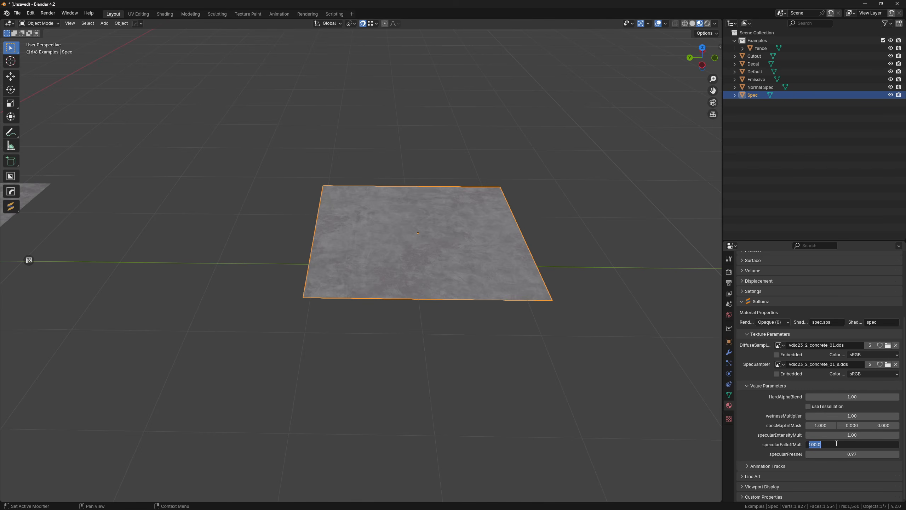
pyautogui.click(826, 443)
pyautogui.write('300')
pyautogui.press('Return')
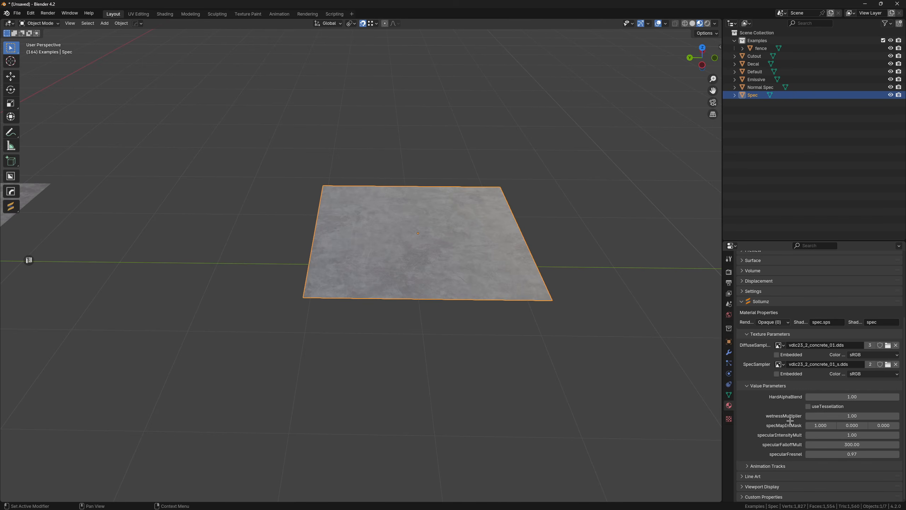
# - Set the Spec material's specularFalloffMult to 40 and its specularIntensityMult to 0.4
pyautogui.click(829, 444)
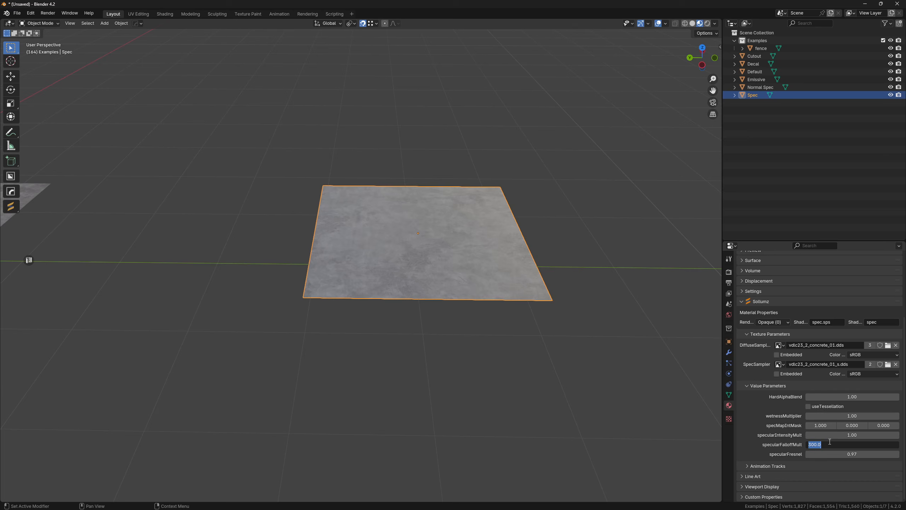
pyautogui.press('Return')
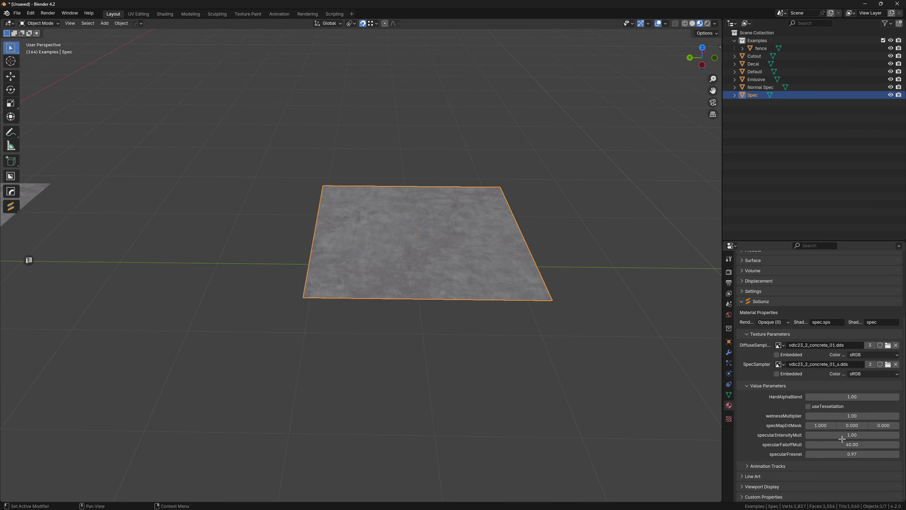
pyautogui.click(853, 434)
pyautogui.write('.4')
pyautogui.press('Return')
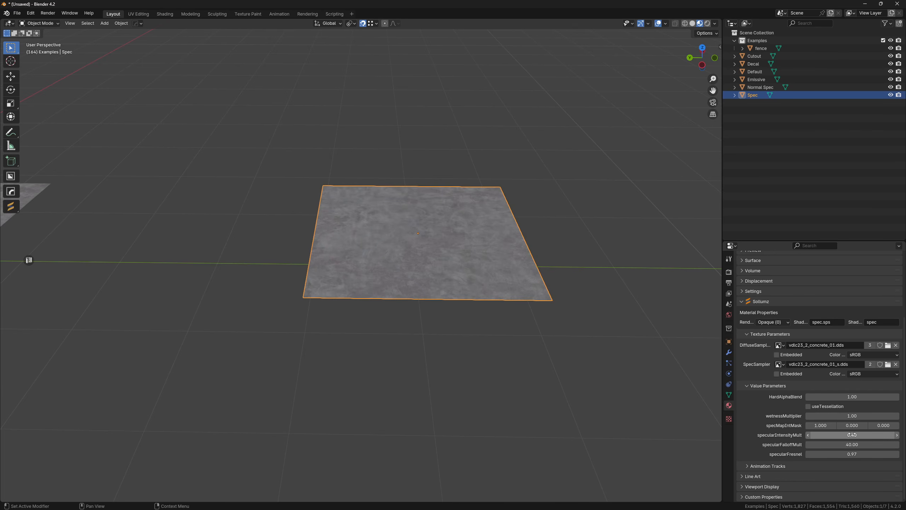
# - Look over the concrete and decal sample planes together and clear the selection
pyautogui.scroll(-4, 461, 367)
pyautogui.keyDown('shift'); pyautogui.moveTo(325, 347); pyautogui.dragTo(446, 316, button='middle'); pyautogui.keyUp('shift')
pyautogui.moveTo(446, 317); pyautogui.dragTo(460, 314, button='middle')
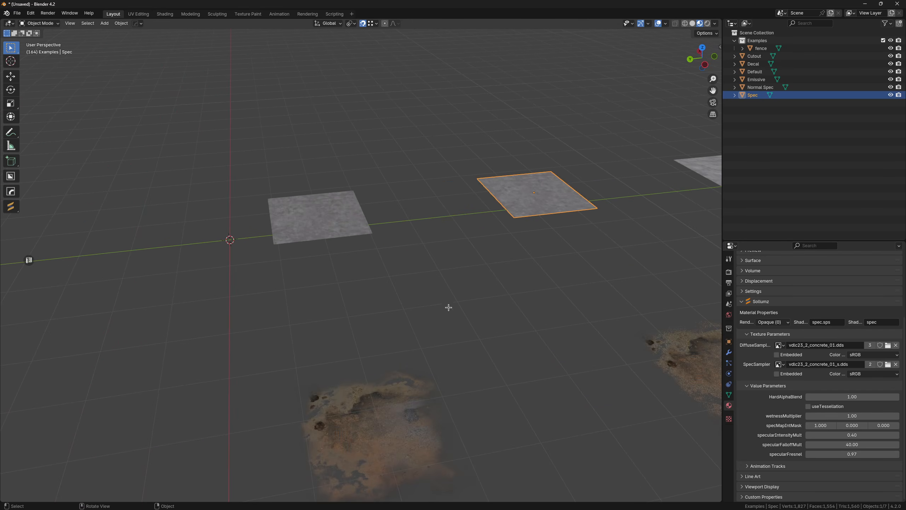
pyautogui.scroll(-3, 449, 307)
pyautogui.moveTo(527, 309); pyautogui.dragTo(528, 284, button='middle')
pyautogui.scroll(3, 437, 286)
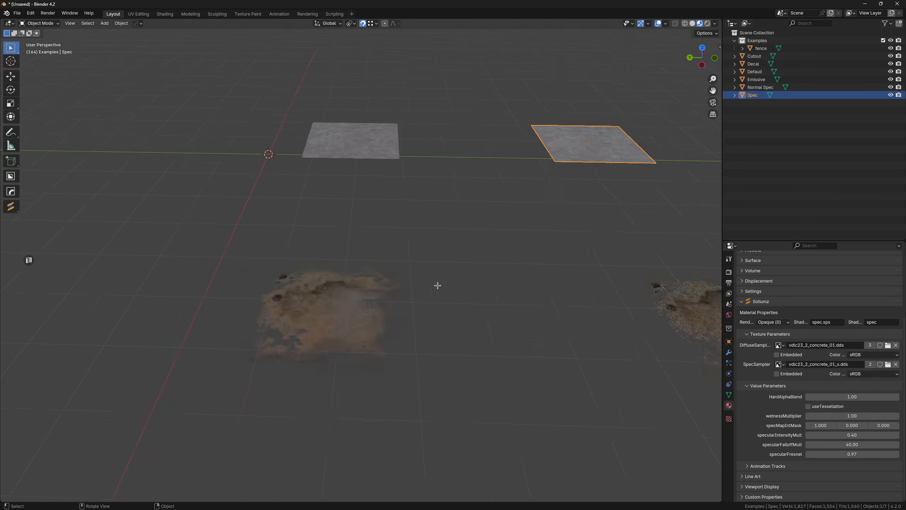
pyautogui.moveTo(438, 286); pyautogui.dragTo(397, 289, button='middle')
pyautogui.keyDown('shift'); pyautogui.moveTo(397, 288); pyautogui.dragTo(431, 328, button='middle'); pyautogui.keyUp('shift')
pyautogui.click(458, 272)
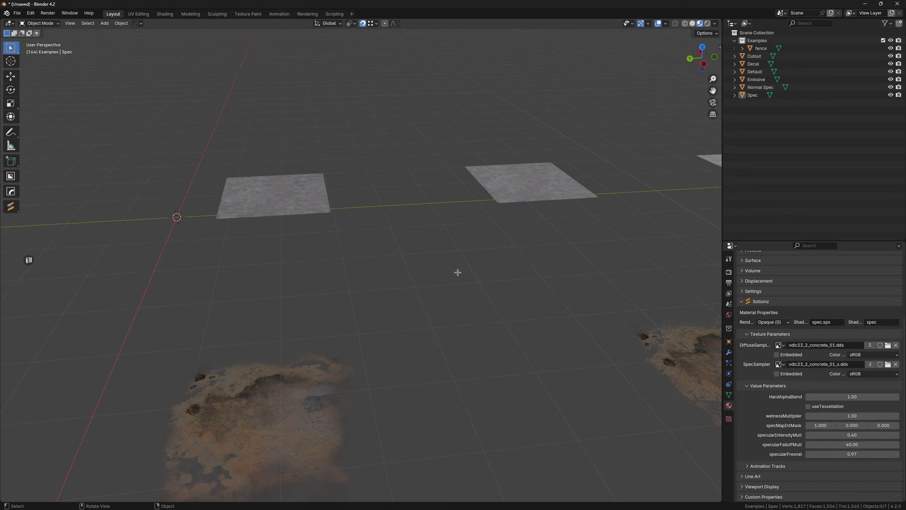
# - Add a 2 m cube at the world origin beside the Default plane
pyautogui.moveTo(469, 235); pyautogui.dragTo(451, 240, button='middle')
pyautogui.keyDown('shift'); pyautogui.moveTo(450, 240); pyautogui.dragTo(464, 301, button='middle'); pyautogui.keyUp('shift')
pyautogui.keyDown('shift'); pyautogui.moveTo(371, 246); pyautogui.dragTo(556, 322, button='middle'); pyautogui.keyUp('shift')
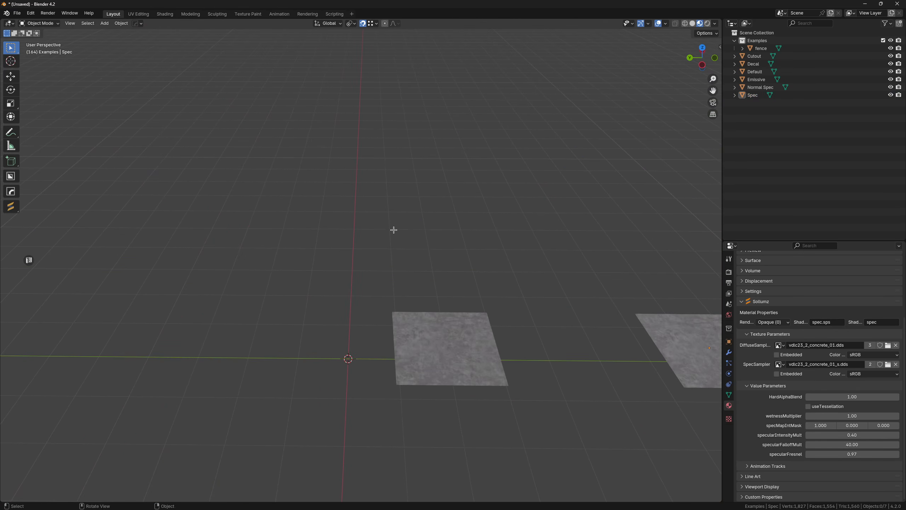
pyautogui.hotkey('shift', 'a')
pyautogui.moveTo(389, 234)
pyautogui.click(446, 245)
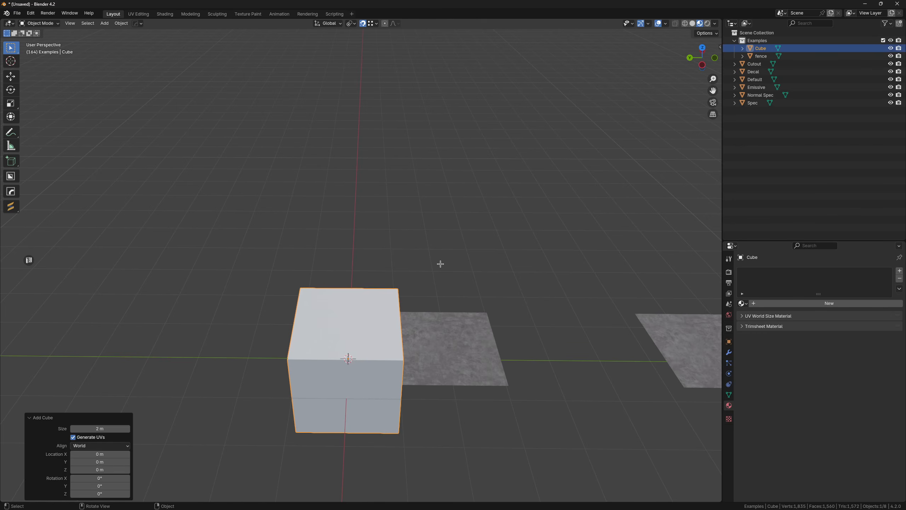
# - Move the cube about 7.4 m along the global X axis and adjust its height along Z
pyautogui.press('g')
pyautogui.press('Escape')
pyautogui.press('g')
pyautogui.press('x')
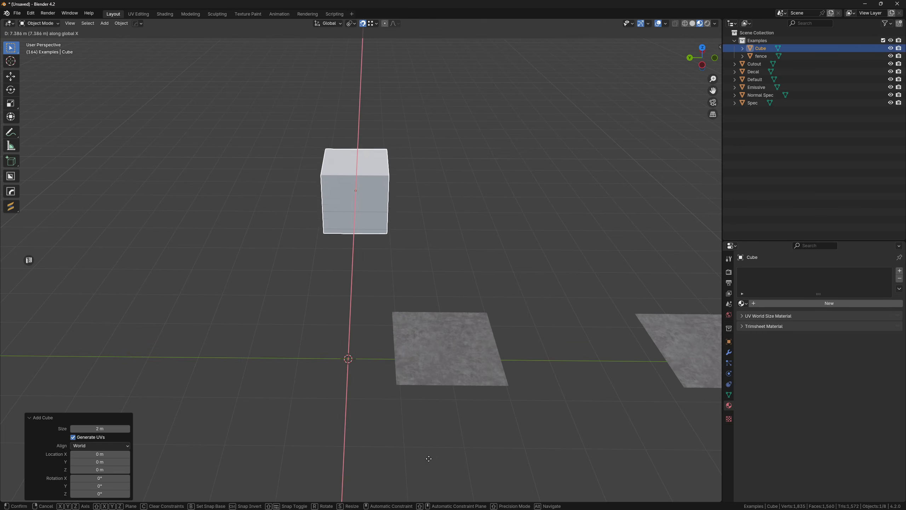
pyautogui.click(428, 464)
pyautogui.moveTo(400, 419); pyautogui.dragTo(410, 415, button='middle')
pyautogui.press('g')
pyautogui.press('z')
pyautogui.click(408, 387)
pyautogui.press('g')
pyautogui.press('z')
# - Select the Normal Spec plane and view it together with the cube and the other planes
pyautogui.moveTo(463, 329); pyautogui.dragTo(519, 272, button='middle')
pyautogui.click(475, 277)
pyautogui.click(520, 271)
pyautogui.moveTo(564, 244); pyautogui.dragTo(565, 261, button='middle')
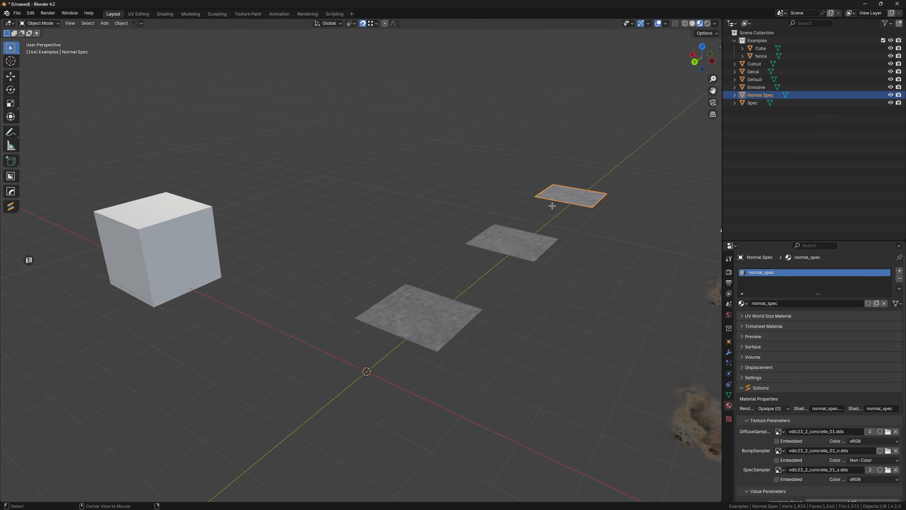
pyautogui.moveTo(583, 196); pyautogui.dragTo(641, 350, button='middle')
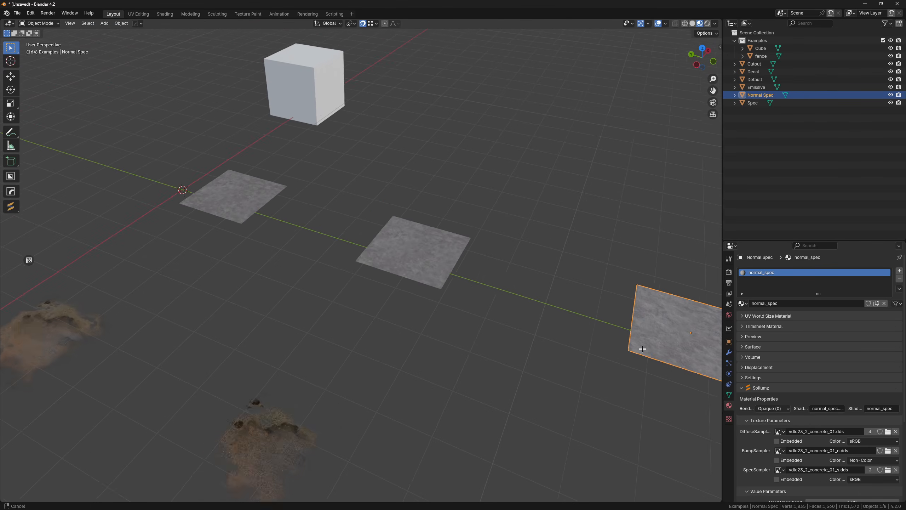
# - Select the cube, filter the Sollumz shaders for normal_spec and create a NORMAL SPEC shader material on it
pyautogui.click(314, 73)
pyautogui.moveTo(313, 74); pyautogui.dragTo(327, 111, button='middle')
pyautogui.press('KP_Decimal')
pyautogui.press('n')
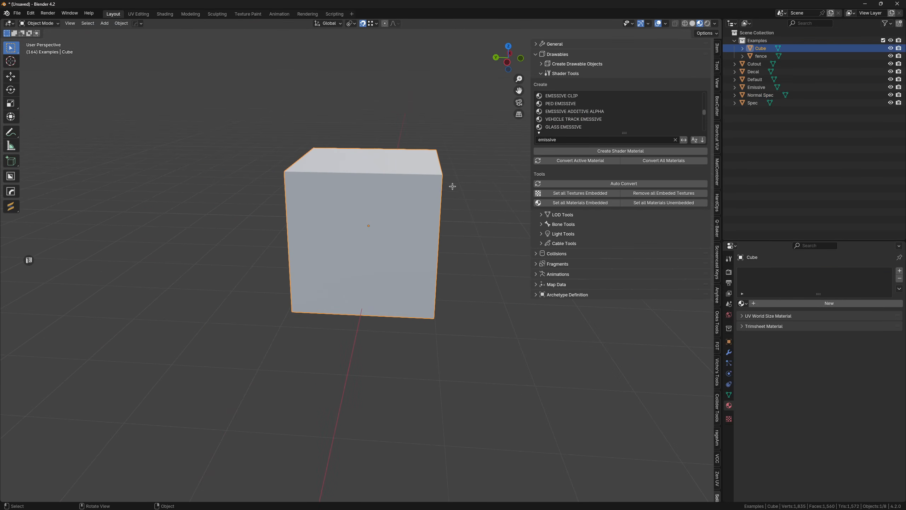
pyautogui.click(560, 140)
pyautogui.write('normal_spec')
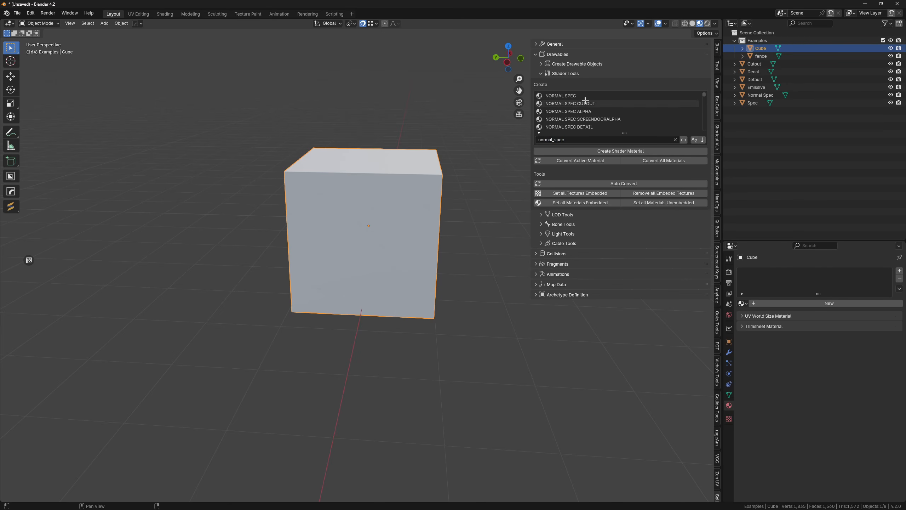
pyautogui.click(583, 95)
pyautogui.click(599, 151)
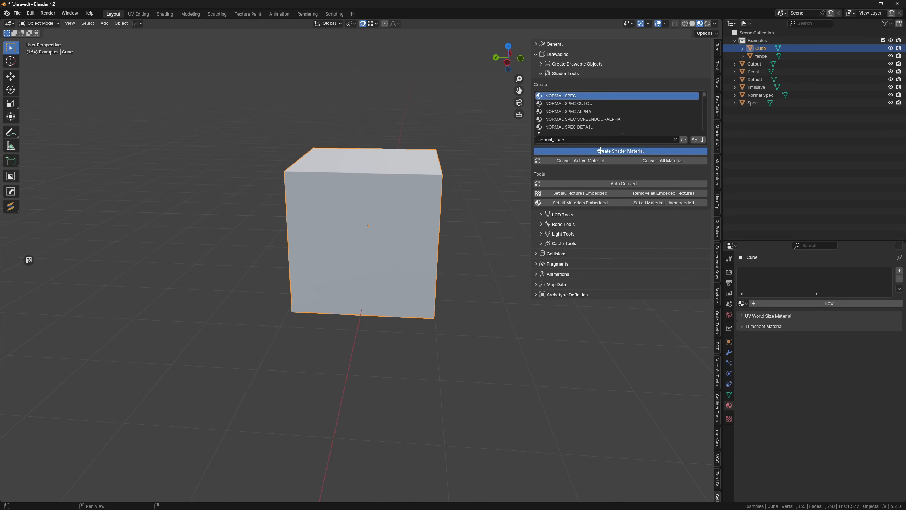
pyautogui.press('n')
# - Widen the material properties area and bring the cube and its texture samplers into view
pyautogui.scroll(-3, 633, 380)
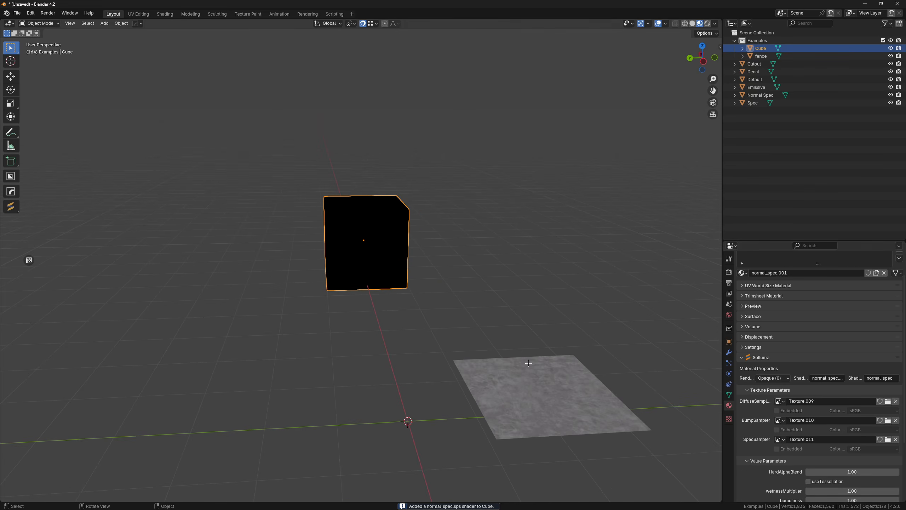
pyautogui.scroll(5, 581, 364)
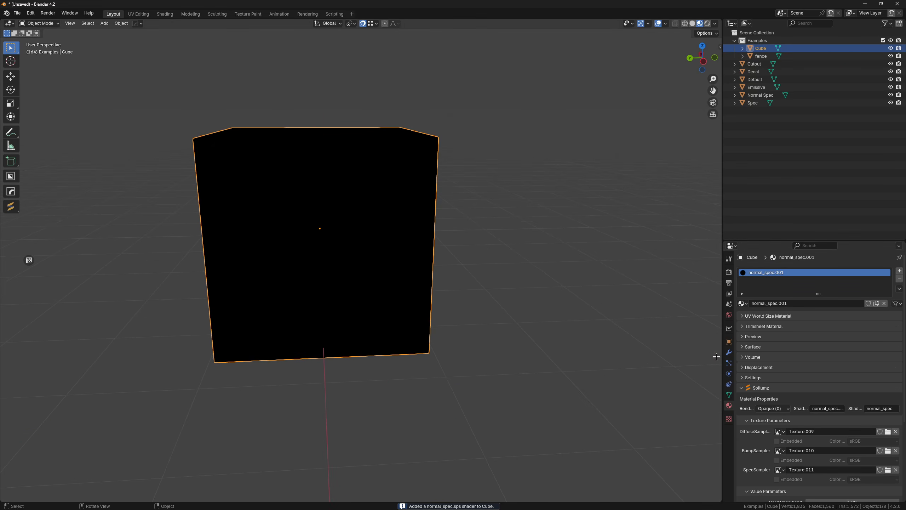
pyautogui.scroll(-5, 760, 400)
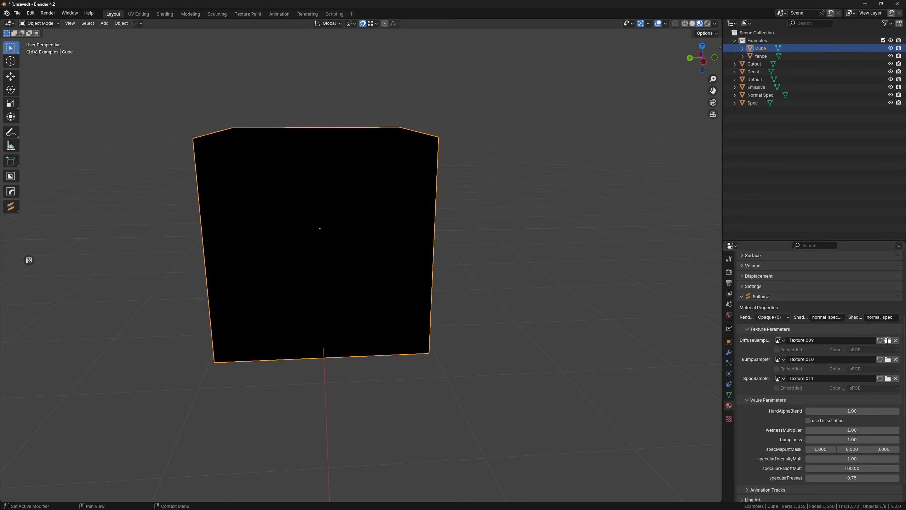
pyautogui.moveTo(721, 342); pyautogui.dragTo(648, 342)
pyautogui.scroll(5, 393, 287)
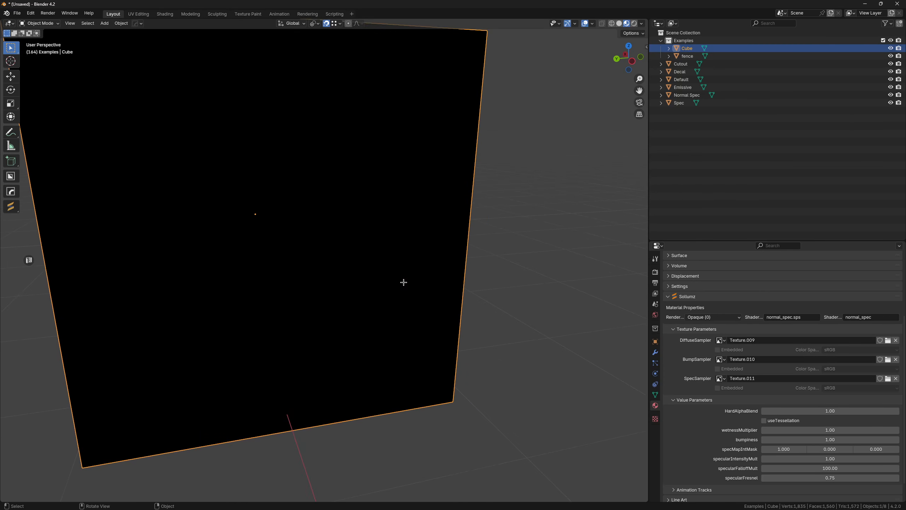
pyautogui.keyDown('shift'); pyautogui.moveTo(404, 282); pyautogui.dragTo(517, 287, button='middle'); pyautogui.keyUp('shift')
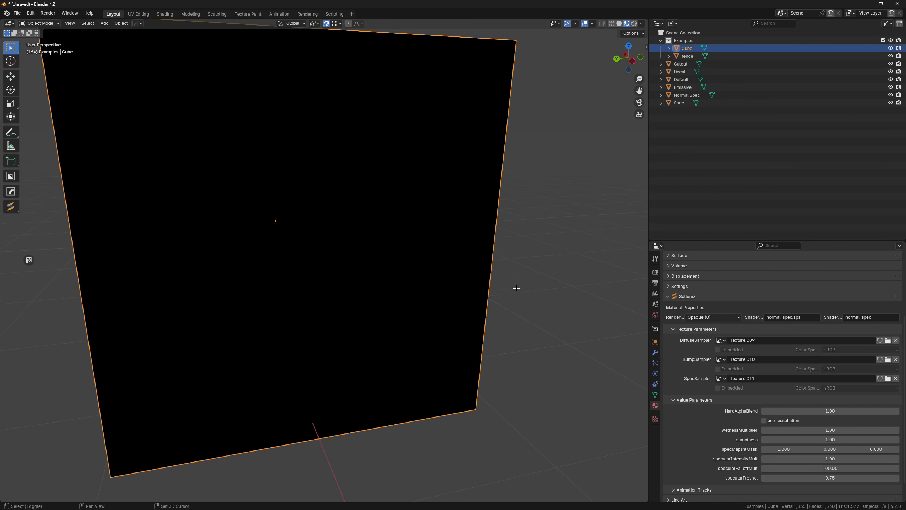
# - Load vdlc23_2_concrete_01.dds from the Concrete decals folder into the cube material's DiffuseSampler
pyautogui.click(888, 340)
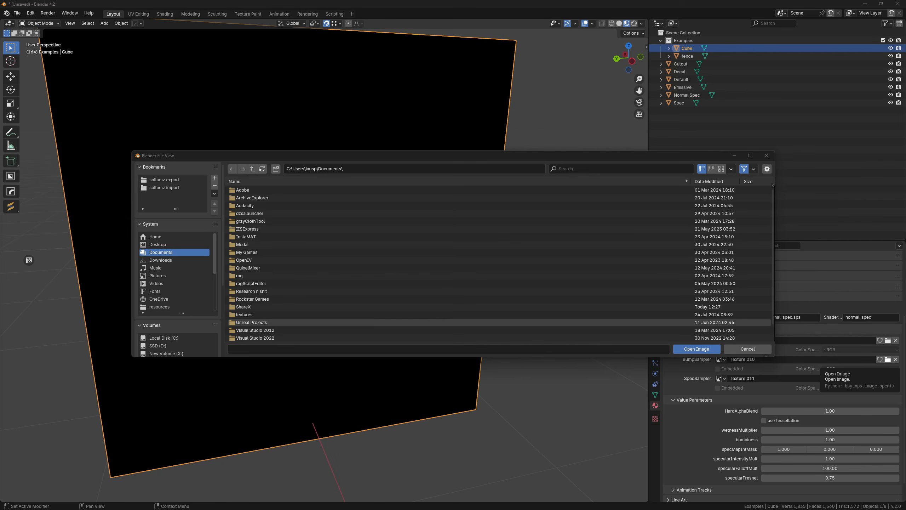
pyautogui.click(339, 168)
pyautogui.write('C:\\Users\\iansp\\Desktop\\sollumz import\\[Decals]\\Concrete\\')
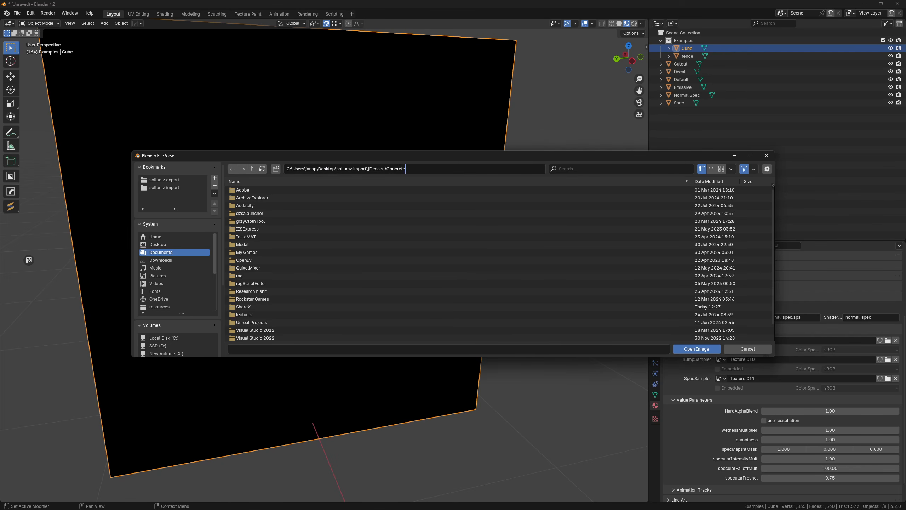
pyautogui.press('Return')
pyautogui.doubleClick(334, 188)
pyautogui.moveTo(334, 187)
pyautogui.mouseDown(button='middle')
pyautogui.moveTo(374, 197)
pyautogui.moveTo(366, 216)
pyautogui.moveTo(389, 190)
pyautogui.moveTo(261, 194)
pyautogui.moveTo(299, 180)
pyautogui.moveTo(331, 202)
pyautogui.mouseUp(button='middle')
# - Rename the cube's UV map to "UVMap 0" and view the textured faces
pyautogui.click(655, 394)
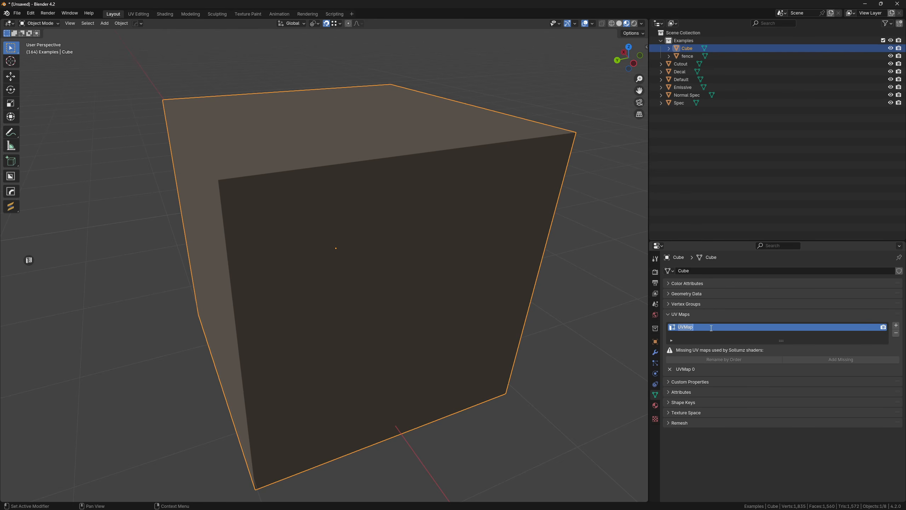
pyautogui.write('0')
pyautogui.press('Return')
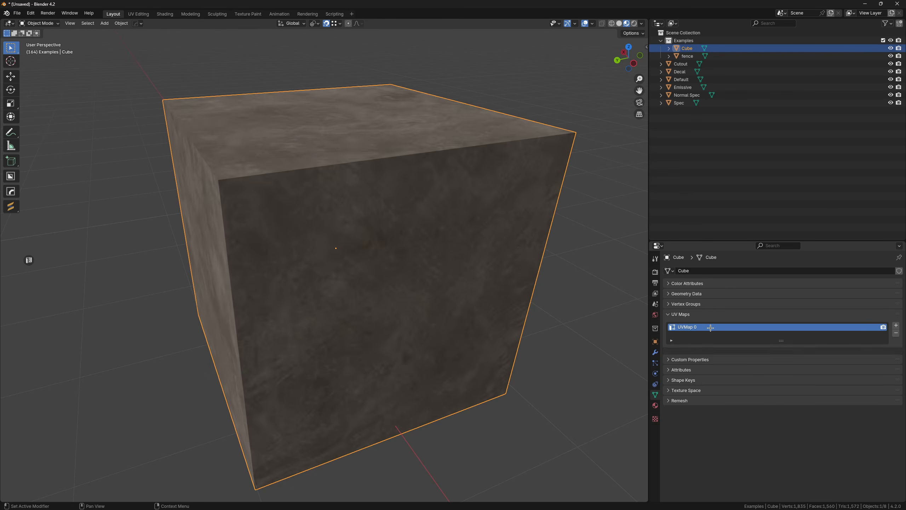
pyautogui.moveTo(607, 313); pyautogui.dragTo(464, 324, button='middle')
# - Load vdlc23_2_concrete_01_n.dds into the cube material's BumpSampler and set its color space to Non-Color
pyautogui.click(655, 405)
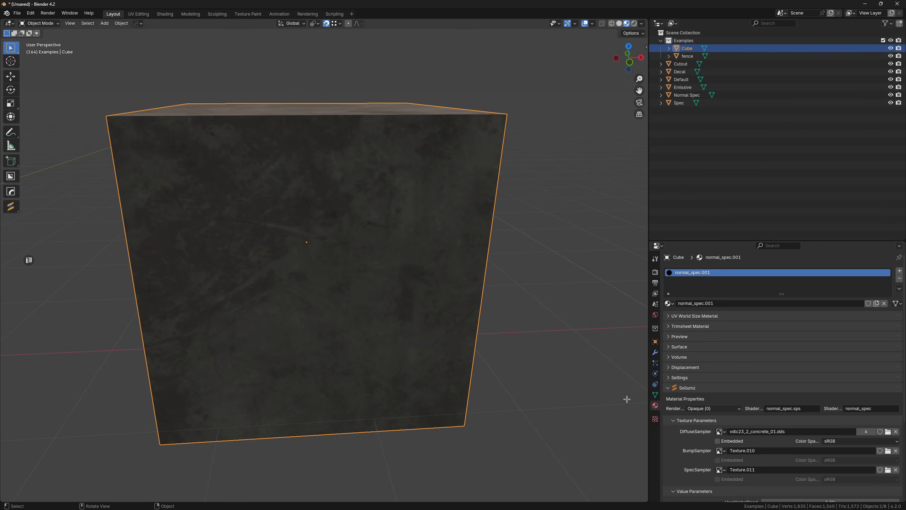
pyautogui.click(889, 374)
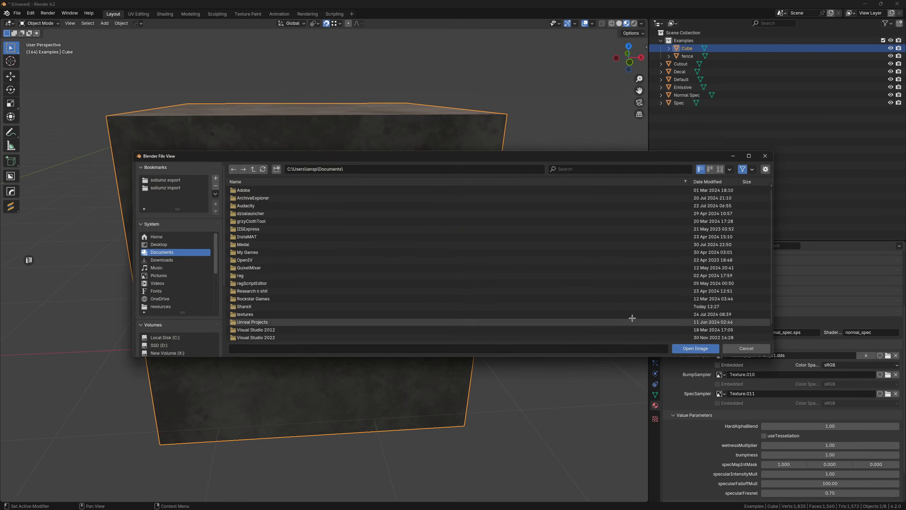
pyautogui.press('Return')
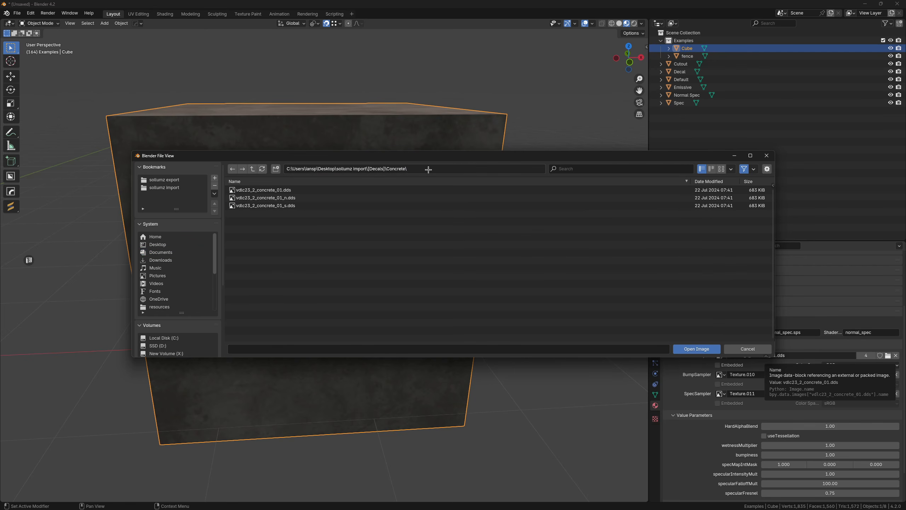
pyautogui.doubleClick(416, 198)
pyautogui.moveTo(418, 221); pyautogui.dragTo(573, 282, button='middle')
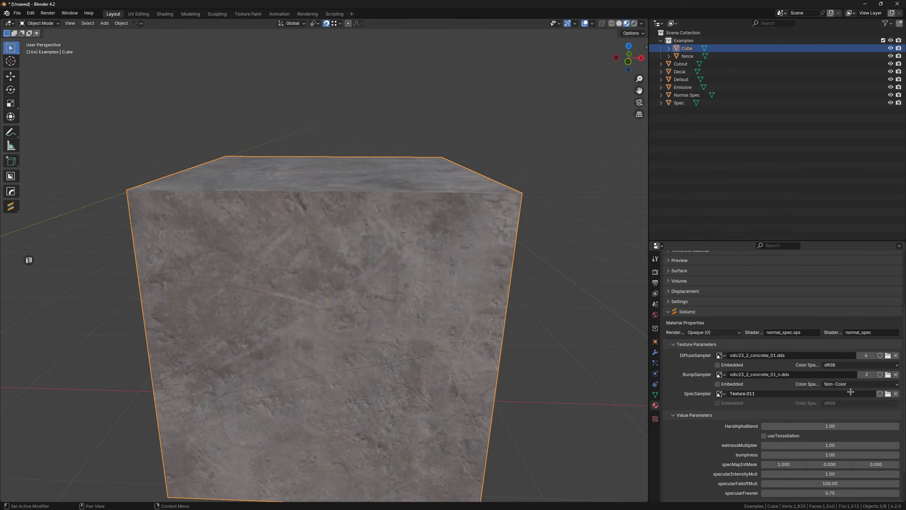
pyautogui.click(835, 384)
pyautogui.click(853, 444)
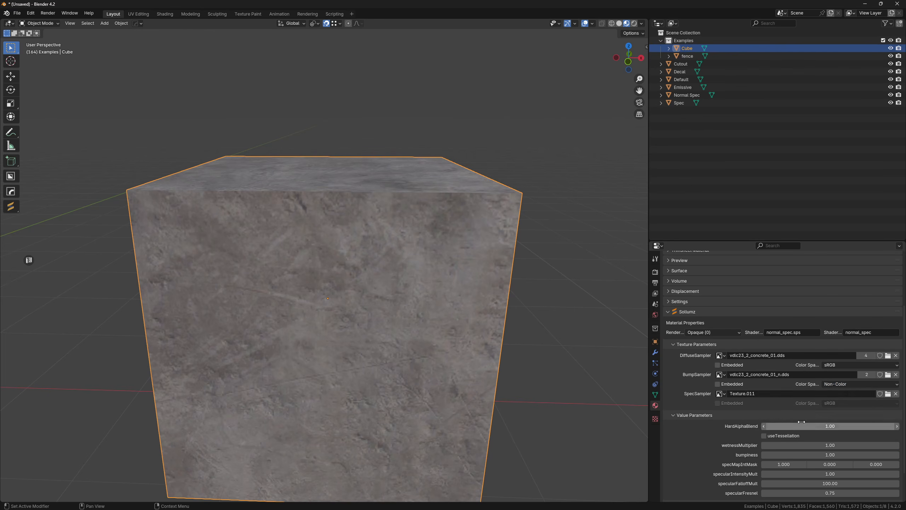
# - Load vdlc23_2_concrete_01_s.dds into the cube material's SpecSampler
pyautogui.moveTo(582, 369); pyautogui.dragTo(463, 314, button='middle')
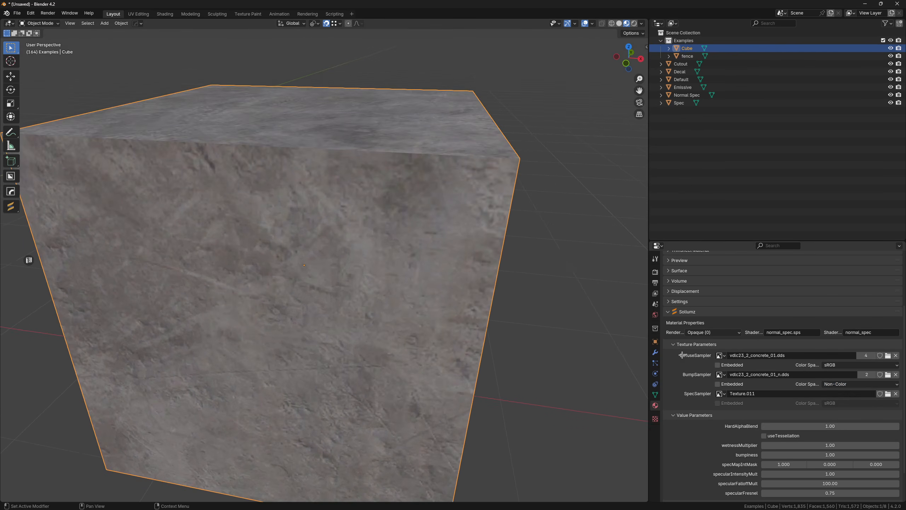
pyautogui.click(889, 393)
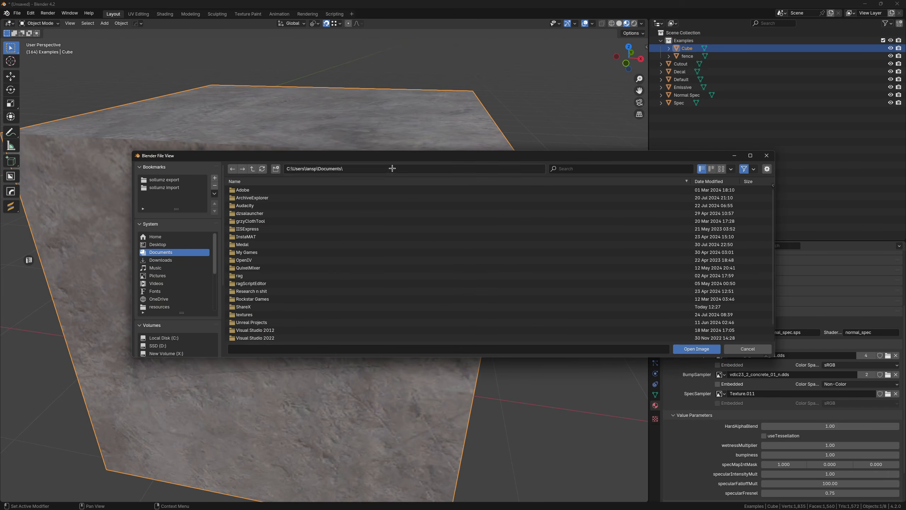
pyautogui.doubleClick(257, 253)
pyautogui.doubleClick(325, 208)
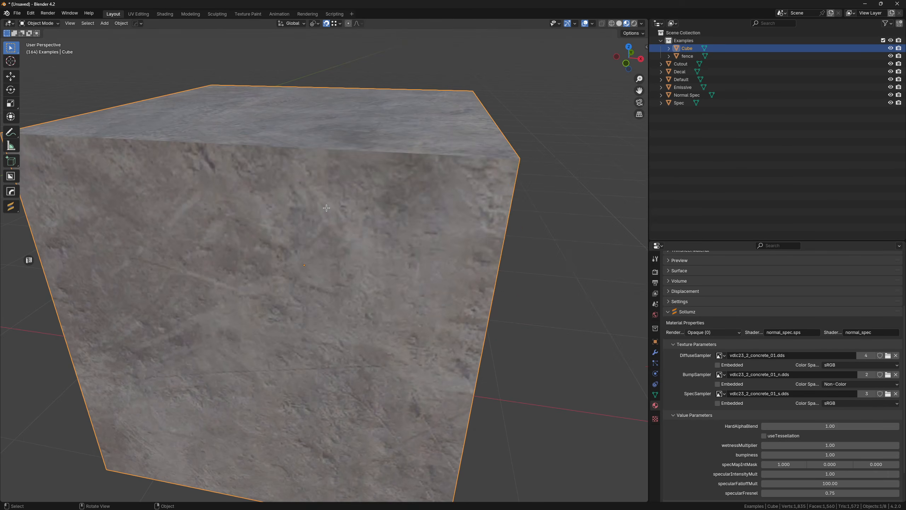
# - Examine the textured cube's surface from several sides and compare it with the surrounding sample planes
pyautogui.moveTo(332, 210); pyautogui.dragTo(535, 246, button='middle')
pyautogui.scroll(4, 760, 332)
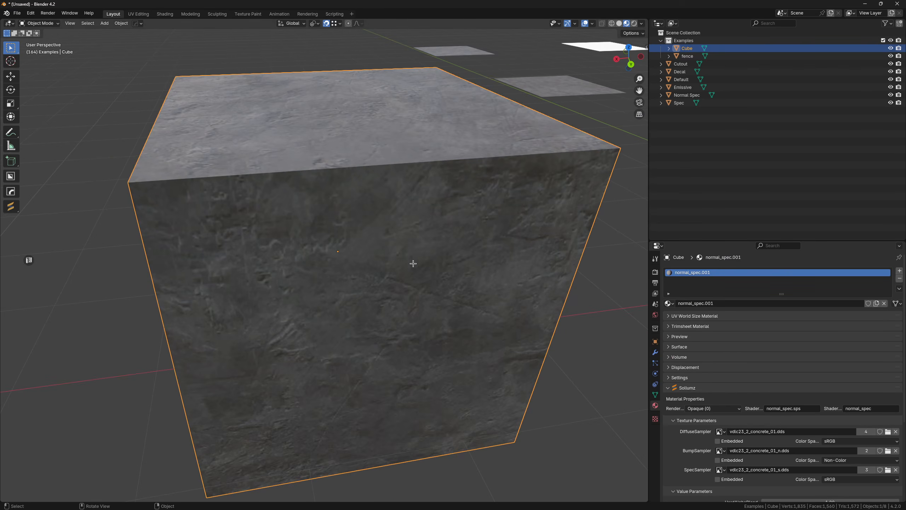
pyautogui.scroll(-5, 413, 264)
pyautogui.moveTo(414, 263); pyautogui.dragTo(477, 248, button='middle')
pyautogui.moveTo(563, 292); pyautogui.dragTo(382, 330, button='middle')
pyautogui.scroll(-6, 507, 287)
pyautogui.keyDown('shift'); pyautogui.moveTo(281, 313); pyautogui.dragTo(401, 215, button='middle'); pyautogui.keyUp('shift')
pyautogui.scroll(-3, 243, 250)
pyautogui.moveTo(242, 250); pyautogui.dragTo(411, 293, button='middle')
pyautogui.scroll(5, 399, 251)
pyautogui.scroll(-3, 417, 239)
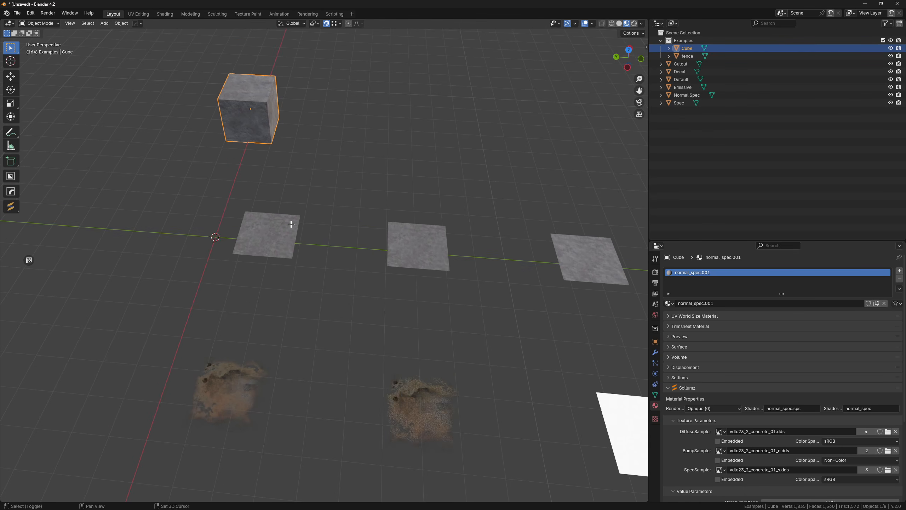
pyautogui.scroll(4, 364, 280)
pyautogui.keyDown('shift'); pyautogui.moveTo(291, 225); pyautogui.dragTo(366, 244, button='middle'); pyautogui.keyUp('shift')
pyautogui.scroll(-4, 366, 244)
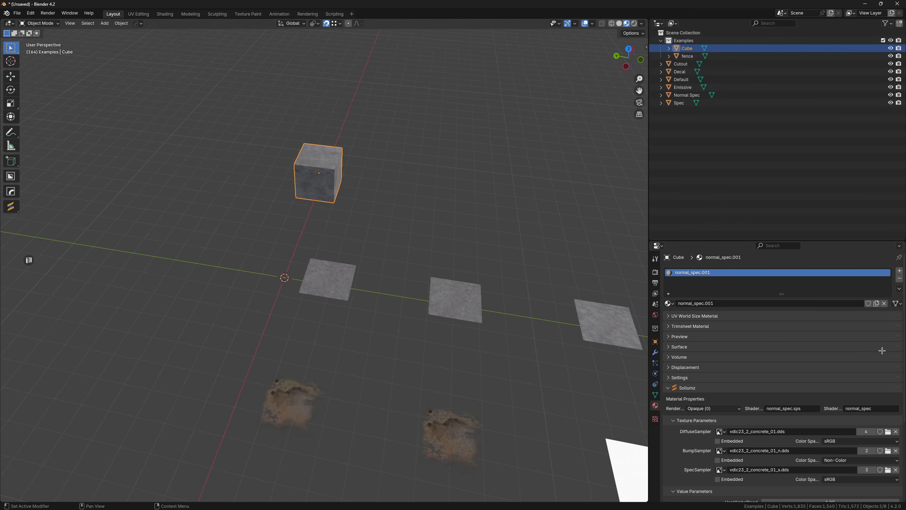